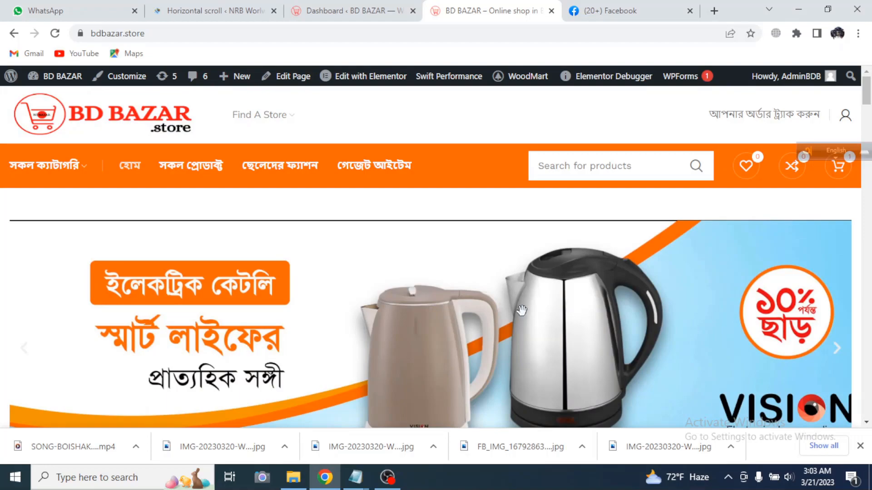
Look through the New Arrival Products section of the BD BAZAR shop's home page
scroll(520, 299, "down", 20)
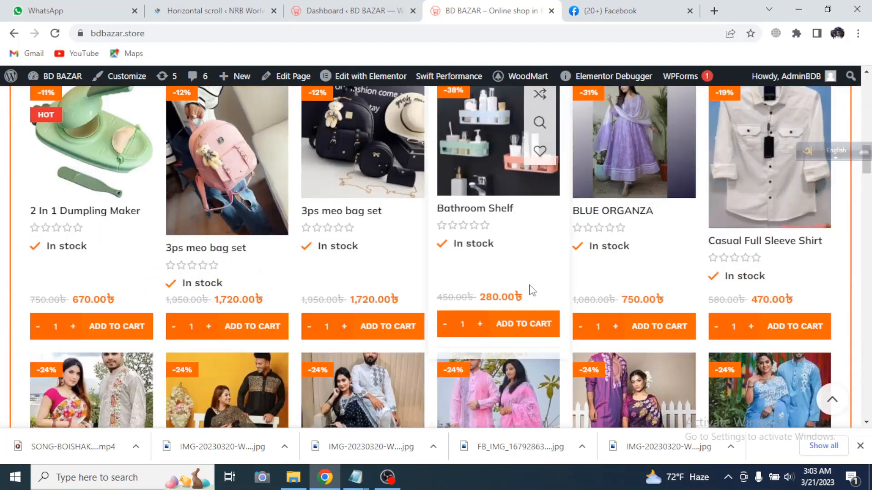
scroll(533, 298, "up", 7)
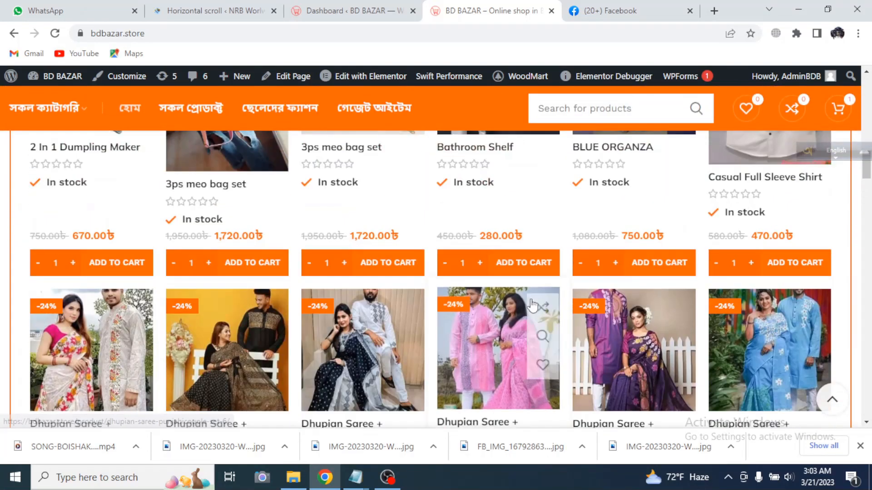
left_click(622, 10)
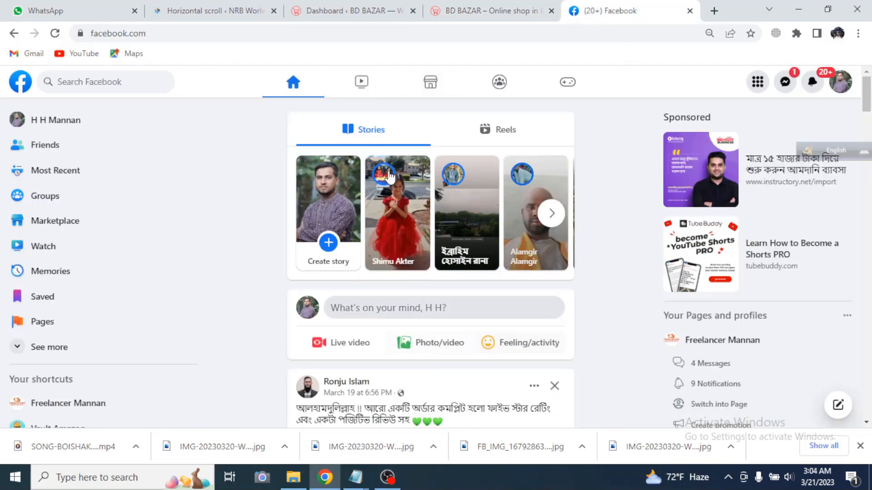
left_click(493, 10)
scroll(532, 236, "up", 4)
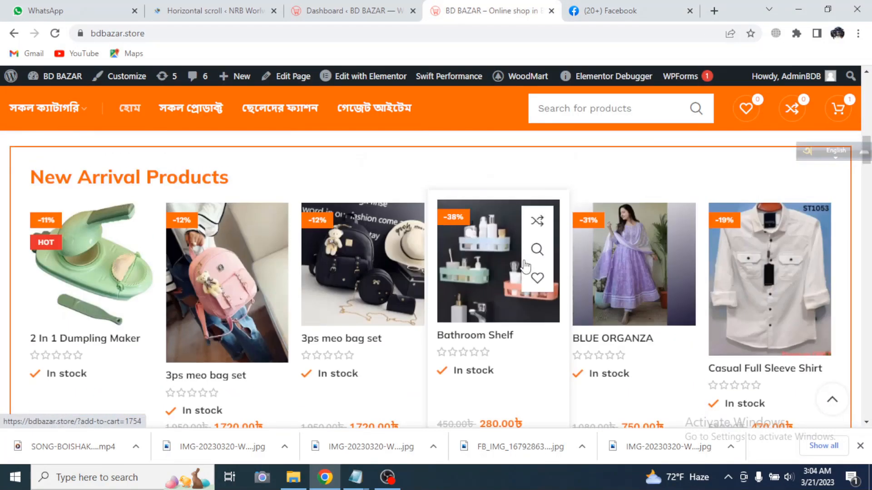
scroll(562, 275, "down", 8)
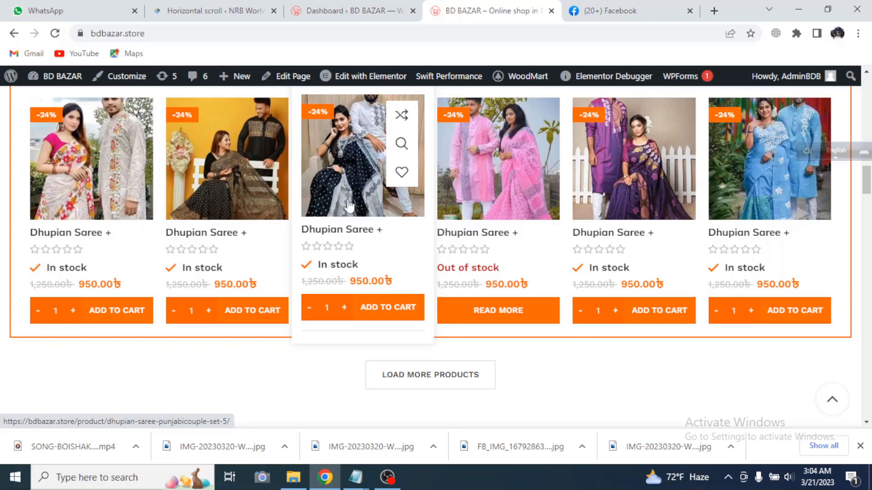
scroll(392, 223, "up", 4)
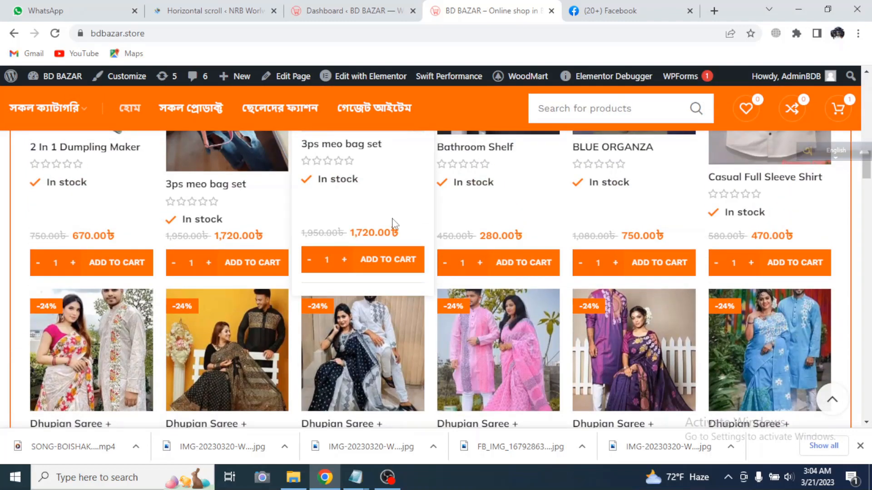
scroll(393, 224, "down", 3)
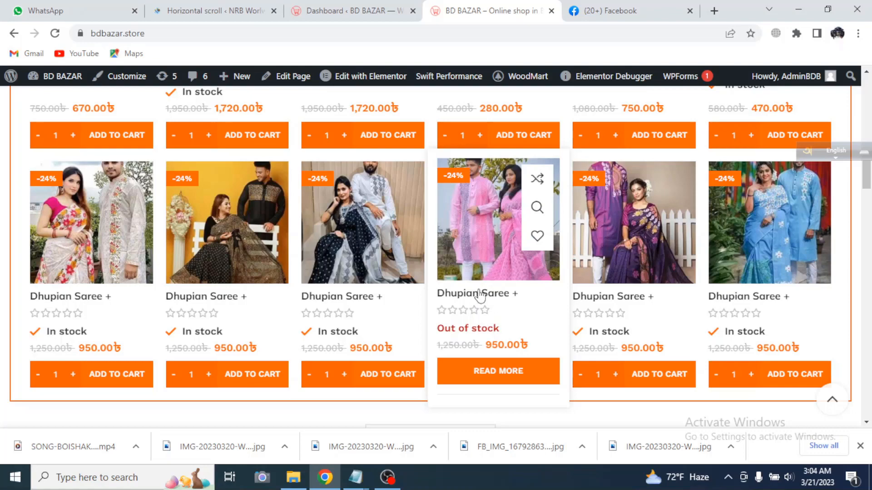
Open the product page of the Dhupian Saree + Punjabi couple set with the black-and-white saree and copy its web address
left_click(349, 296)
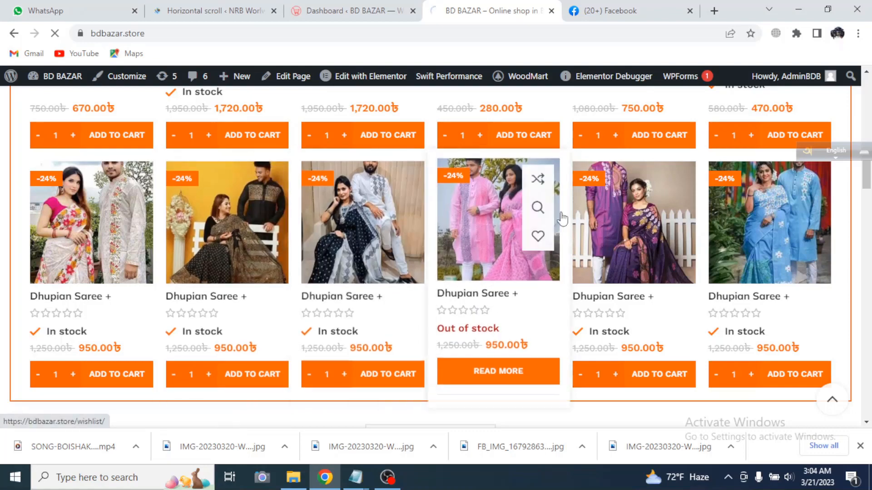
left_click(279, 35)
key("ctrl+c")
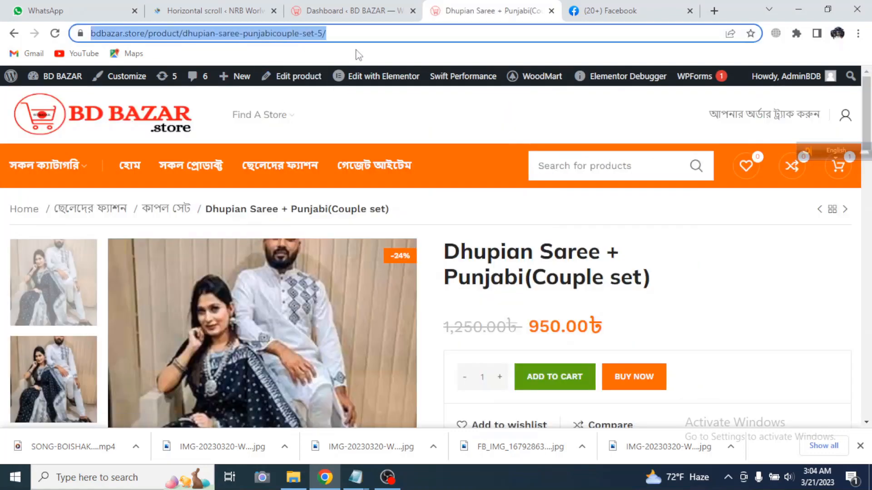
Switch to Facebook, start a new post and paste the copied product link to generate its preview
left_click(604, 13)
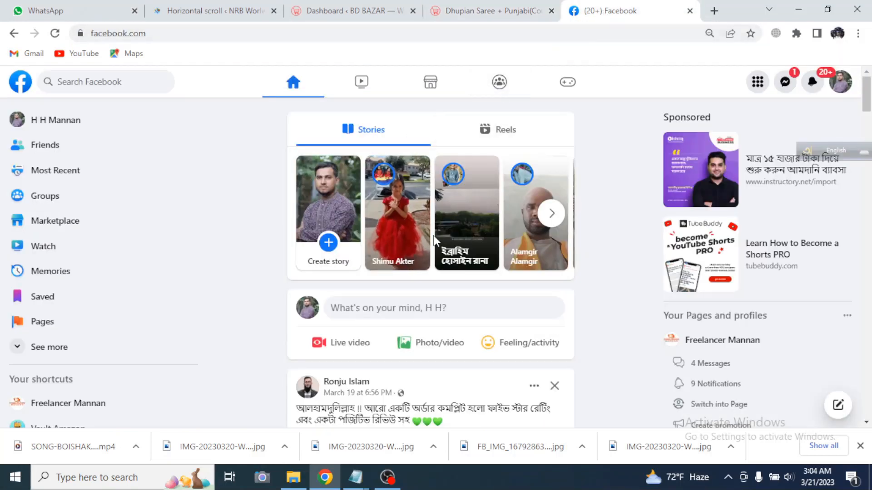
scroll(482, 247, "down", 1)
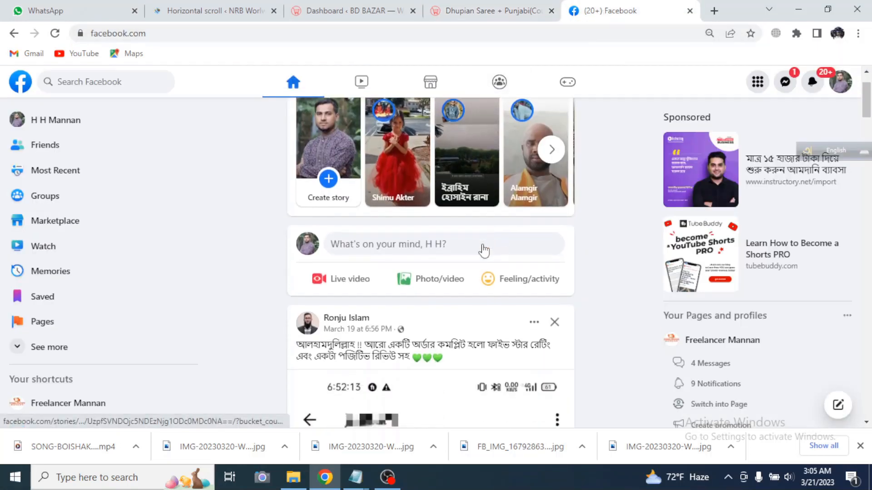
left_click(363, 250)
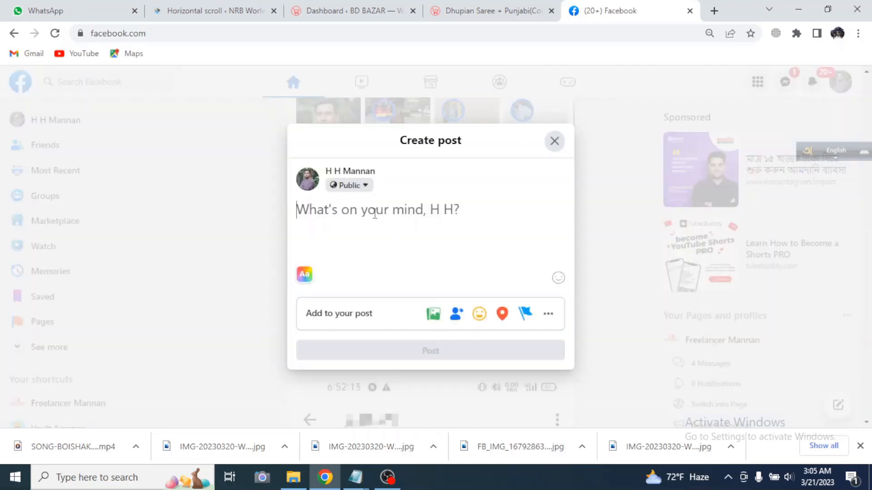
key("ctrl+v")
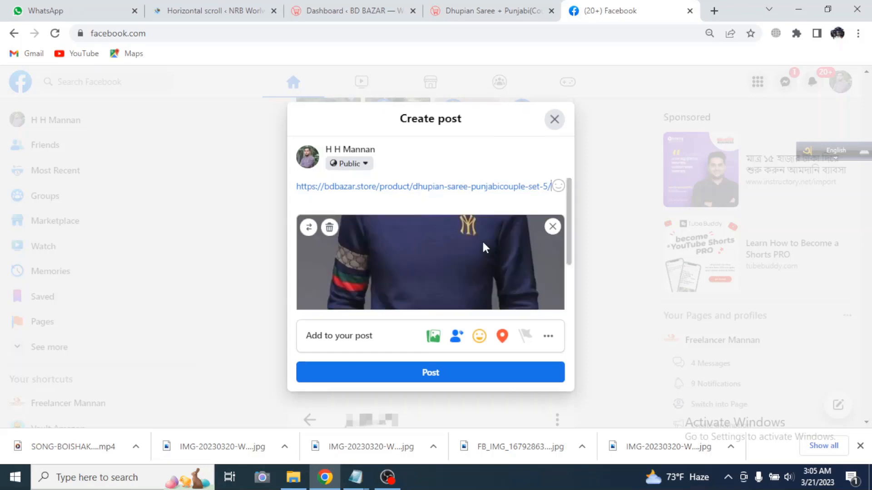
Compare the image and title in the Facebook link preview with the photo on the shop's product page
scroll(481, 237, "down", 1)
scroll(481, 236, "up", 1)
left_click(494, 9)
scroll(218, 341, "down", 1)
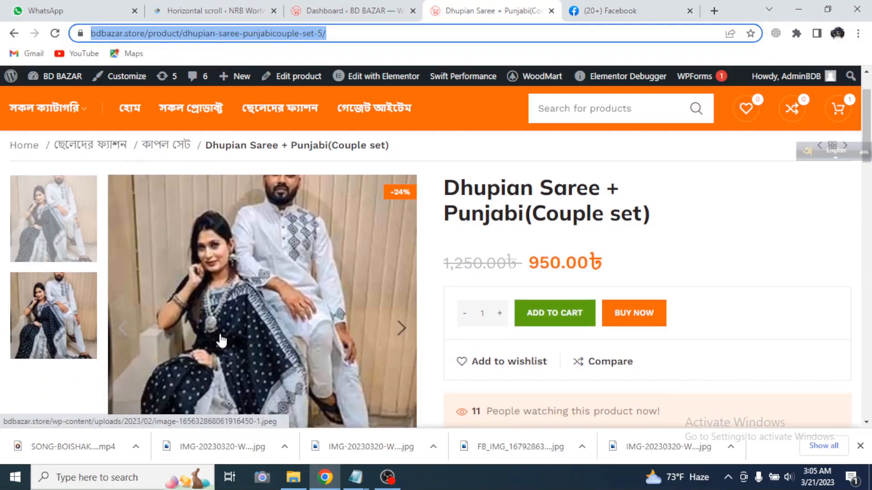
left_click(613, 10)
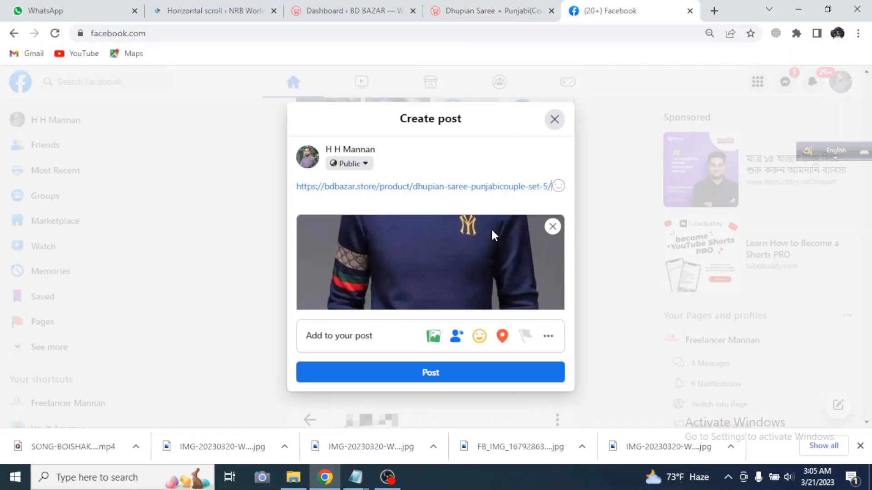
scroll(453, 268, "down", 1)
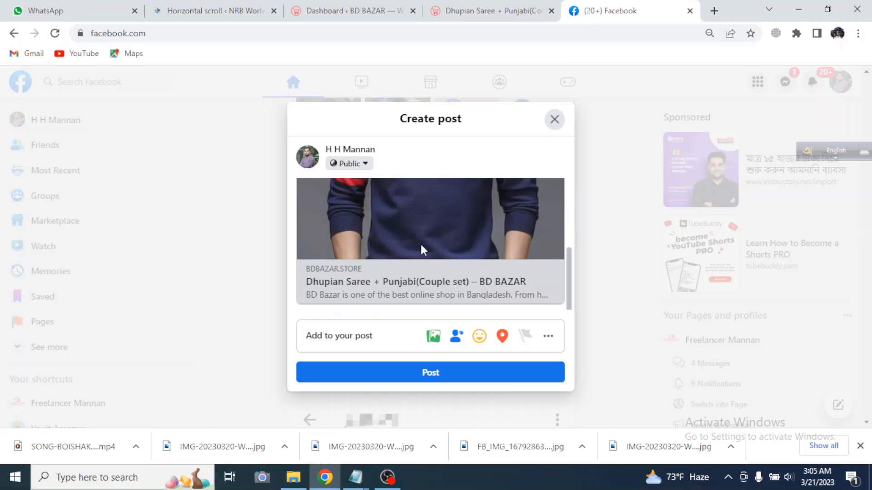
scroll(418, 255, "up", 2)
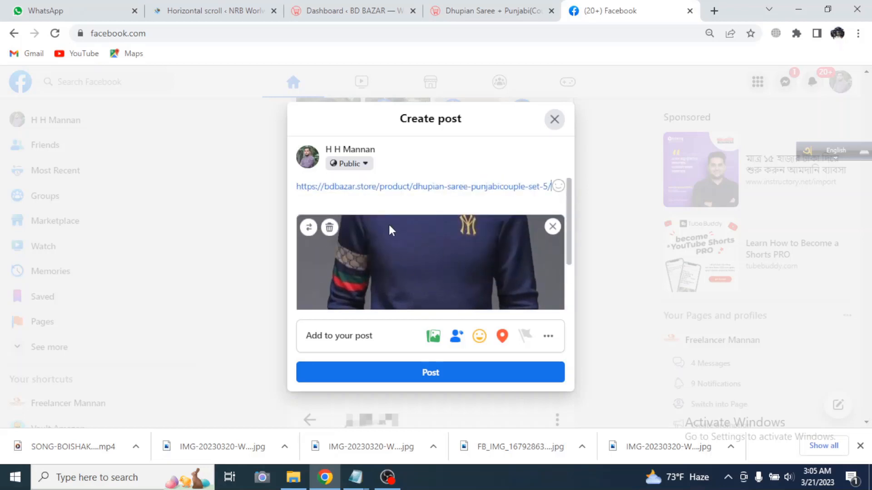
scroll(470, 264, "down", 1)
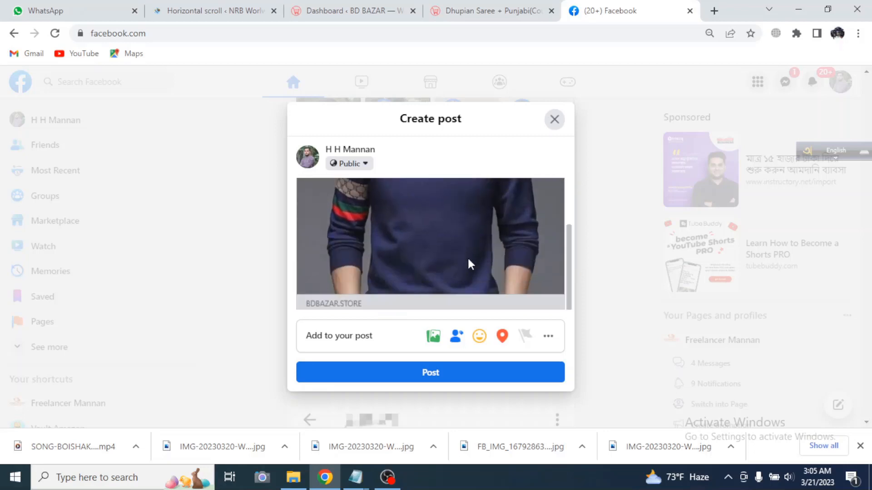
scroll(470, 263, "down", 1)
scroll(471, 262, "up", 2)
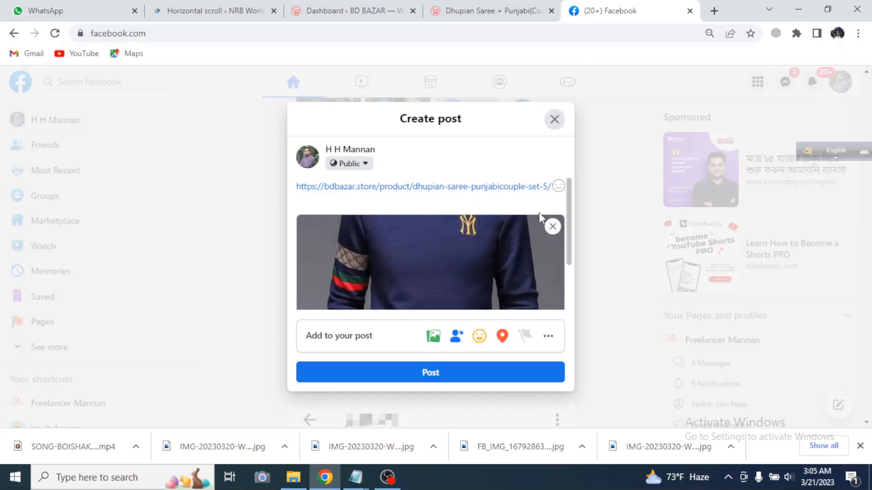
Remove the link preview from the Facebook post draft and cut the product link out of its text
left_click(551, 229)
triple_click(399, 204)
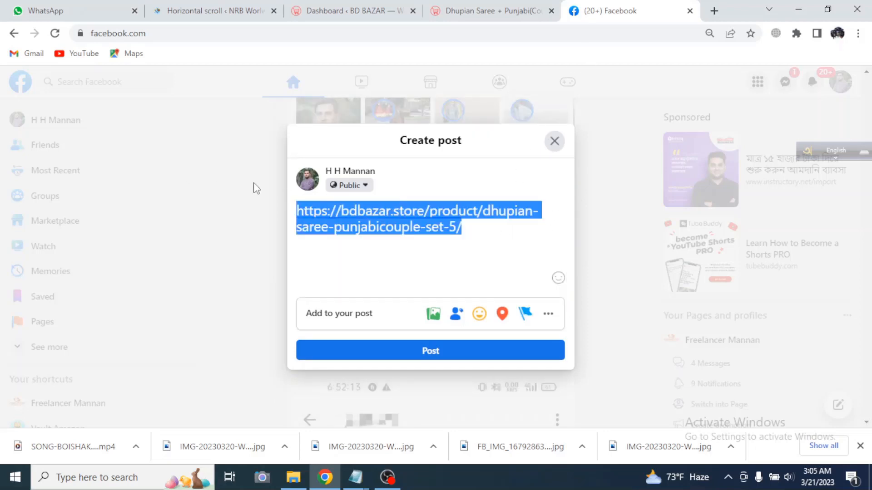
key("ctrl+x")
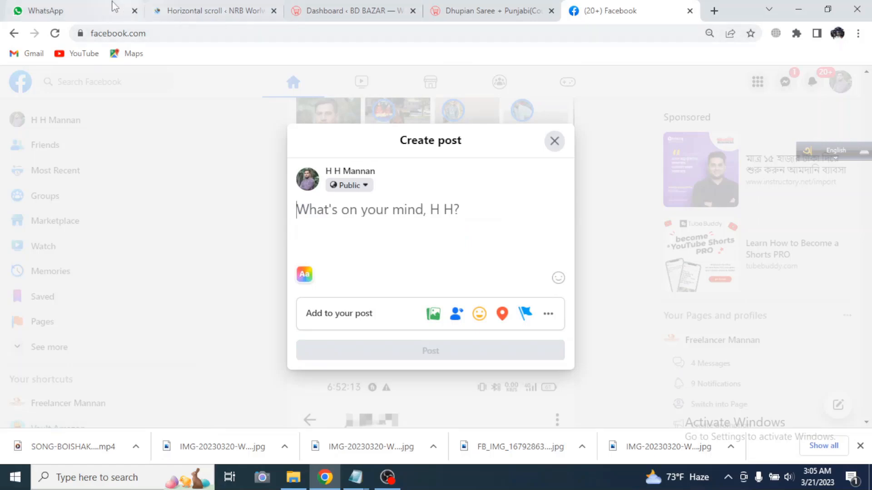
Switch to WhatsApp and paste the product link into the open chat's message field to generate its preview
left_click(63, 9)
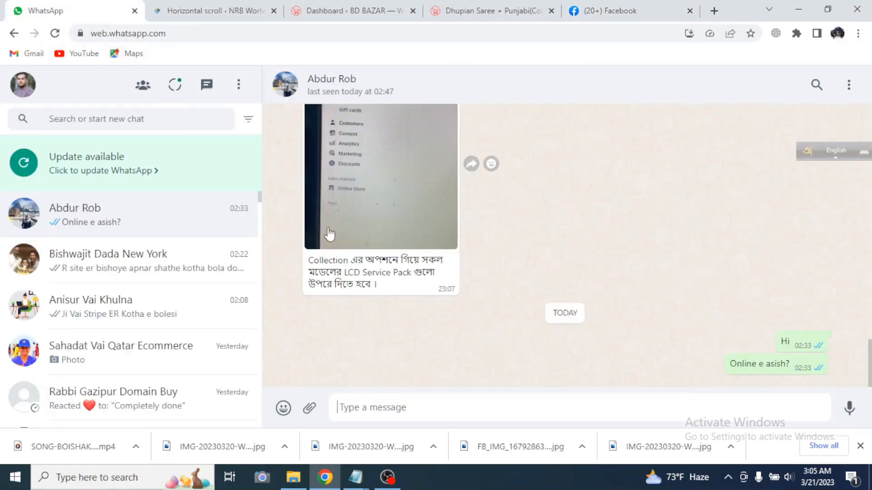
left_click(495, 11)
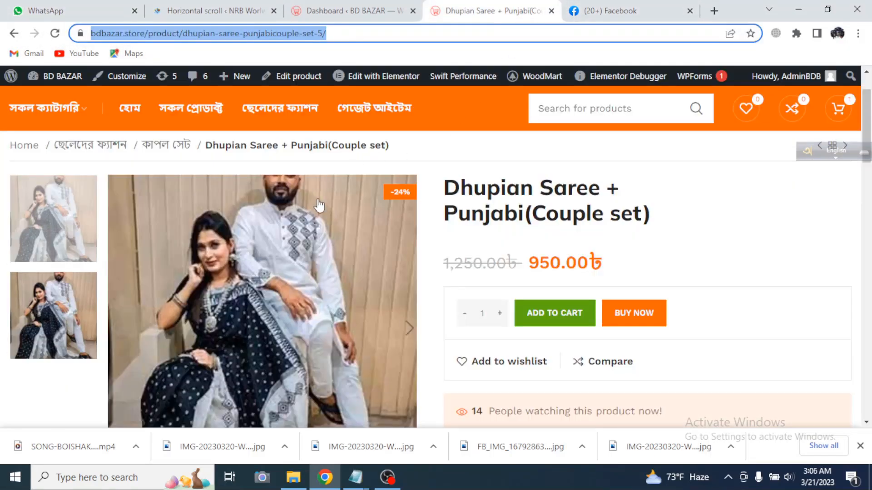
left_click(63, 10)
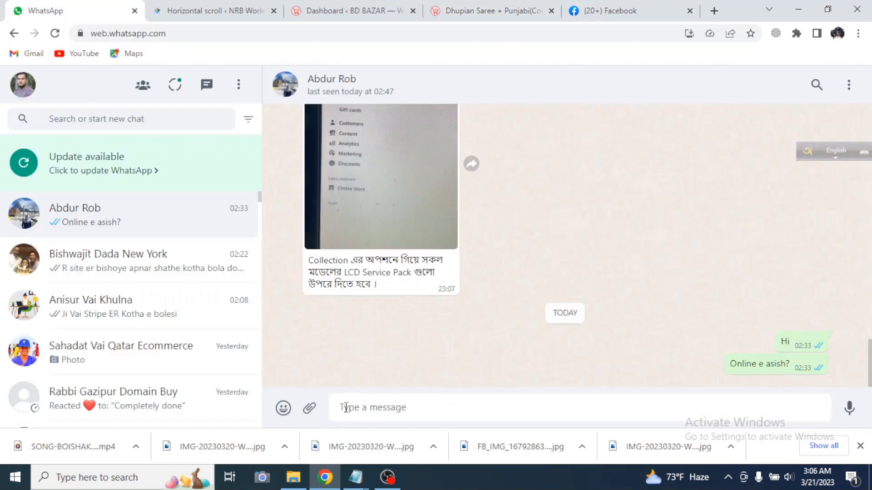
key("ctrl+v")
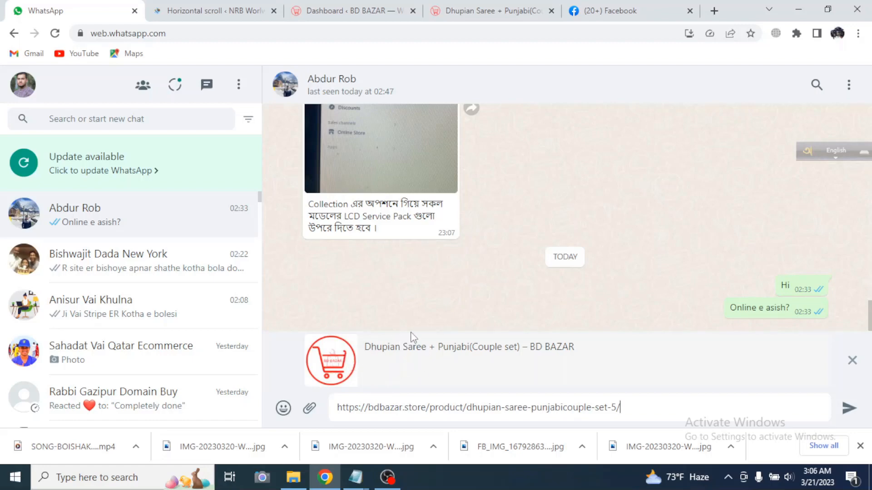
Switch to the BD BAZAR WordPress dashboard and search the installable plugins for "rank math"
left_click(607, 10)
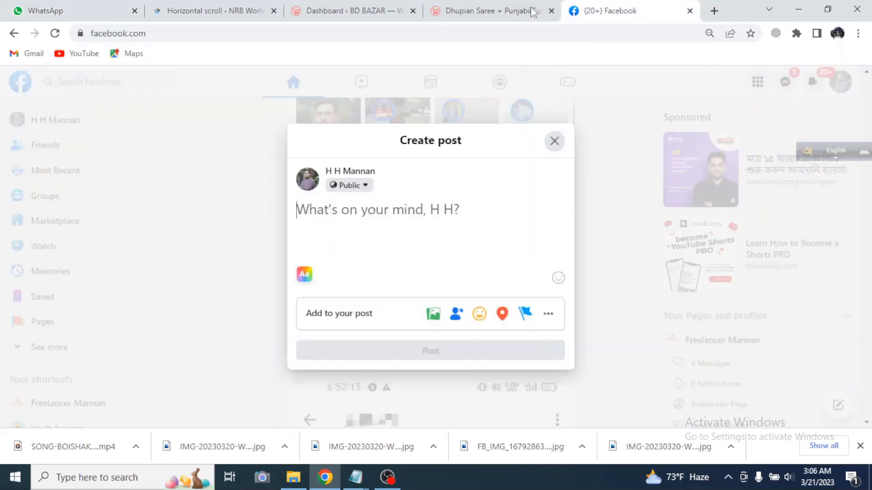
left_click(496, 15)
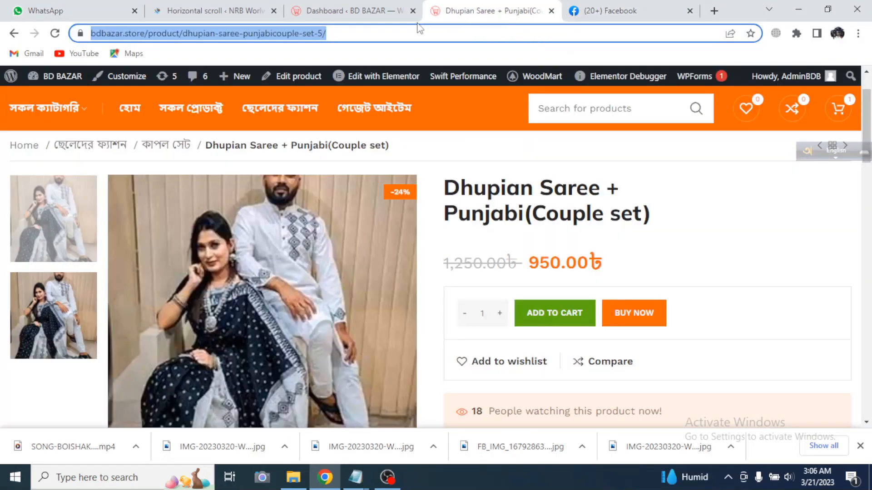
left_click(348, 12)
mouse_move(103, 267)
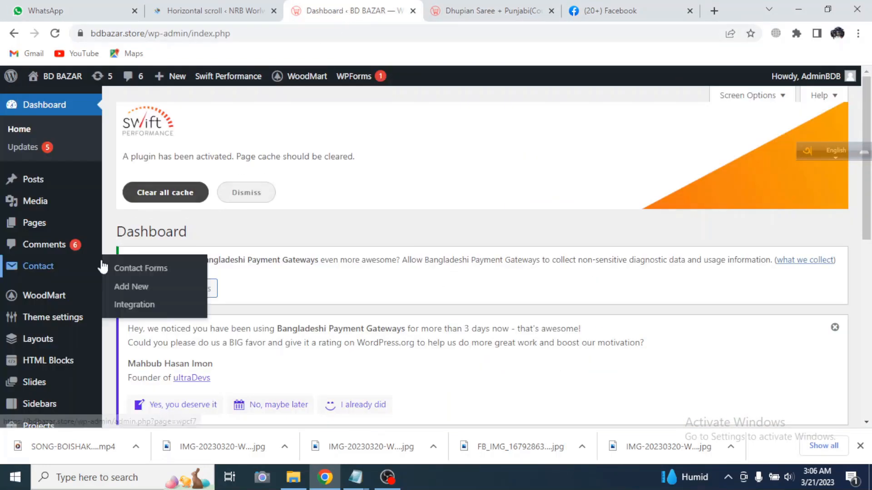
scroll(100, 268, "down", 8)
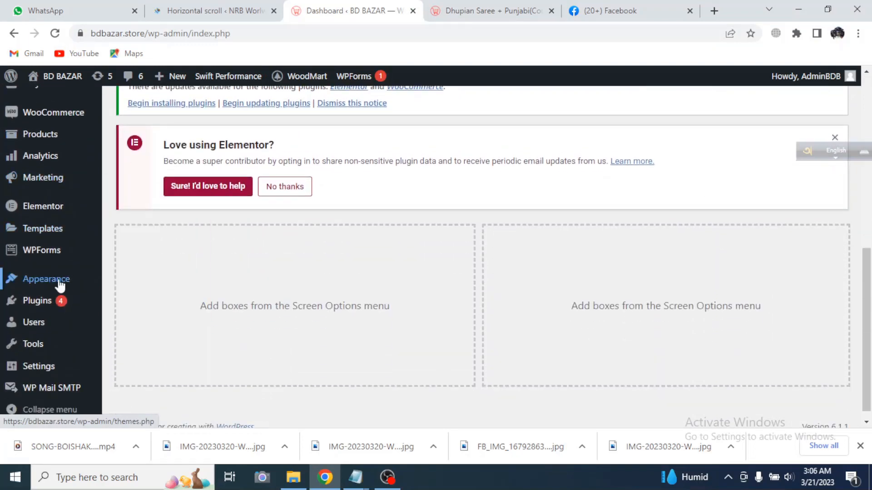
mouse_move(61, 300)
left_click(122, 321)
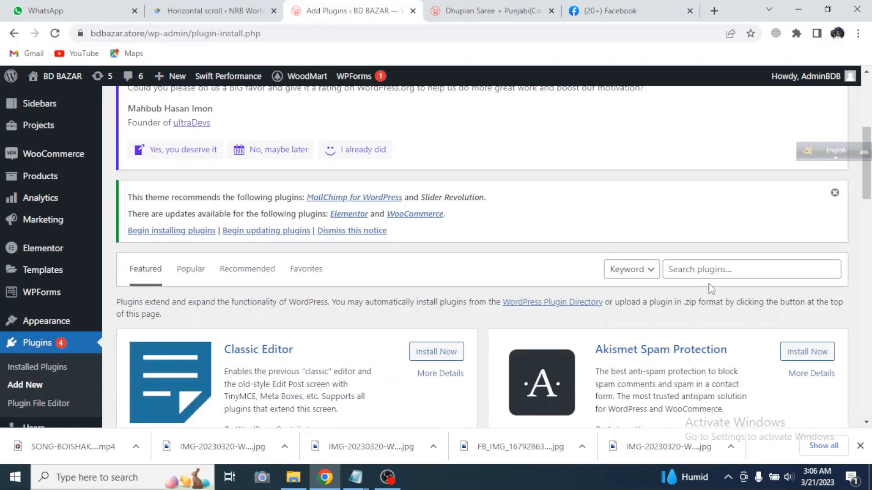
left_click(716, 267)
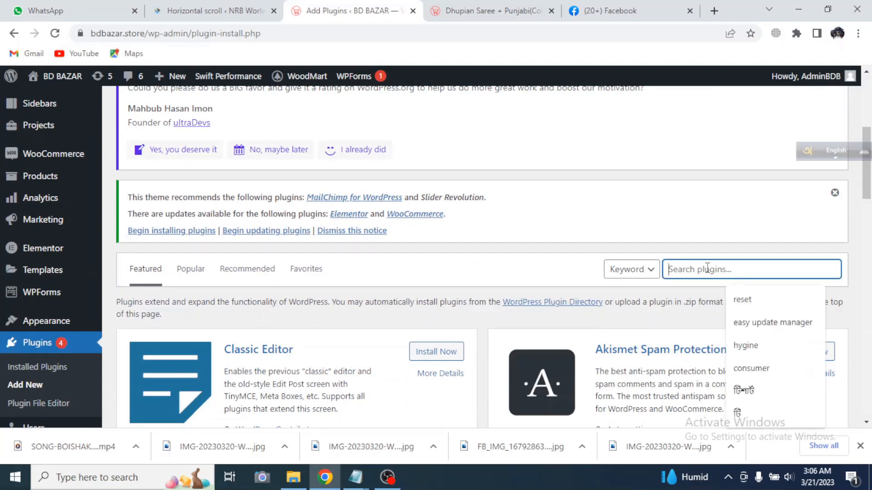
type("rank math")
scroll(409, 333, "down", 1)
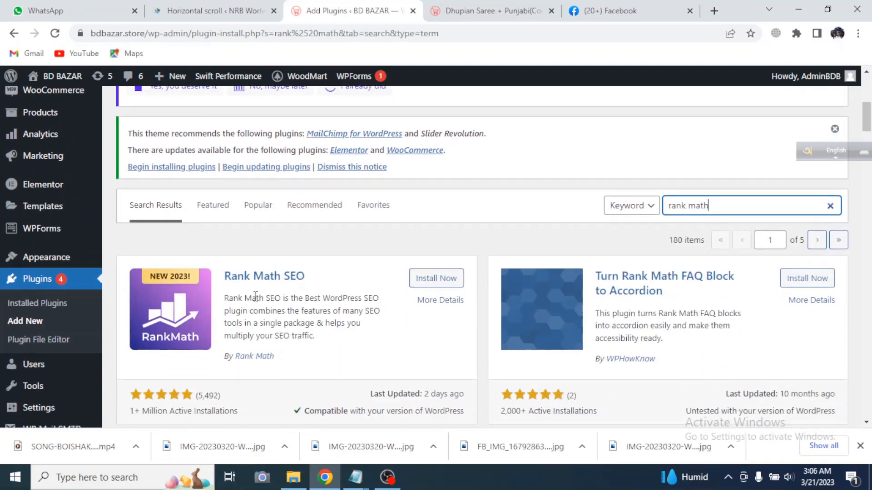
Install and activate the Rank Math SEO plugin
scroll(318, 327, "down", 1)
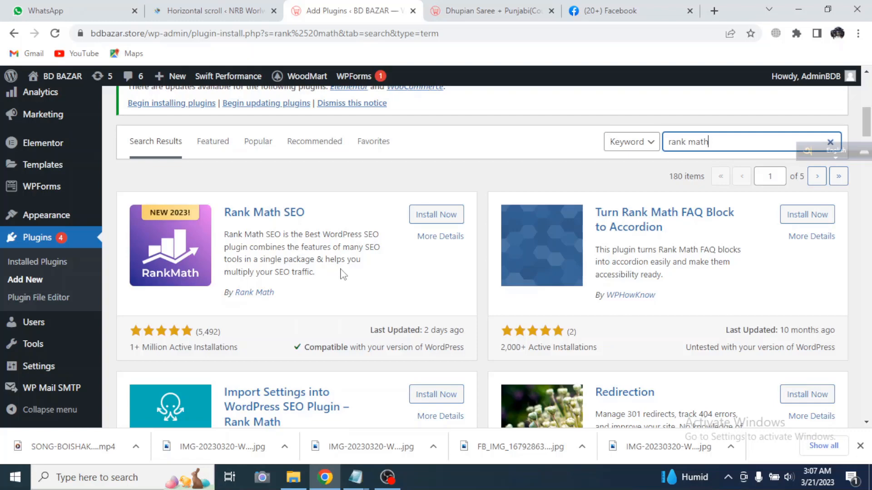
left_click(426, 218)
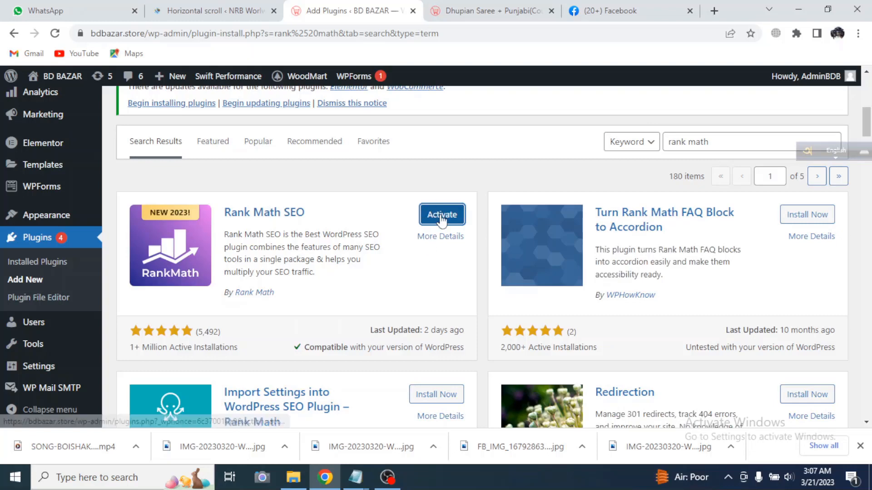
left_click(441, 220)
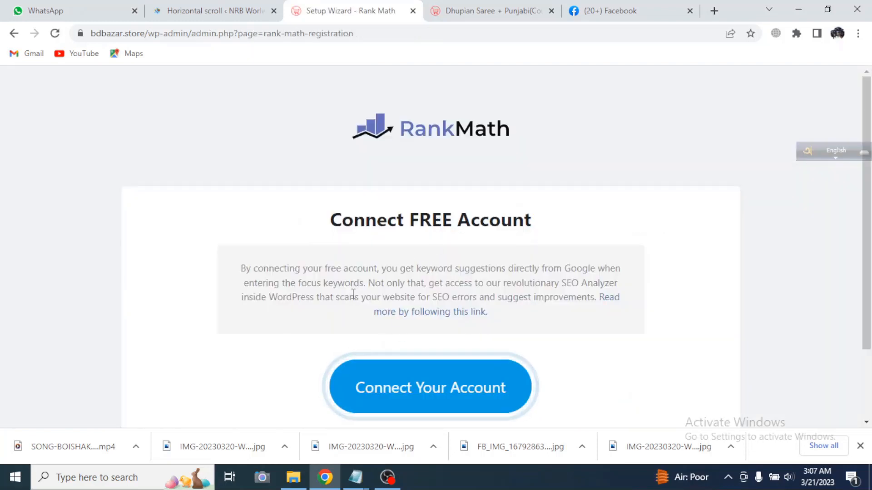
Skip connecting a free Rank Math account
scroll(363, 336, "down", 2)
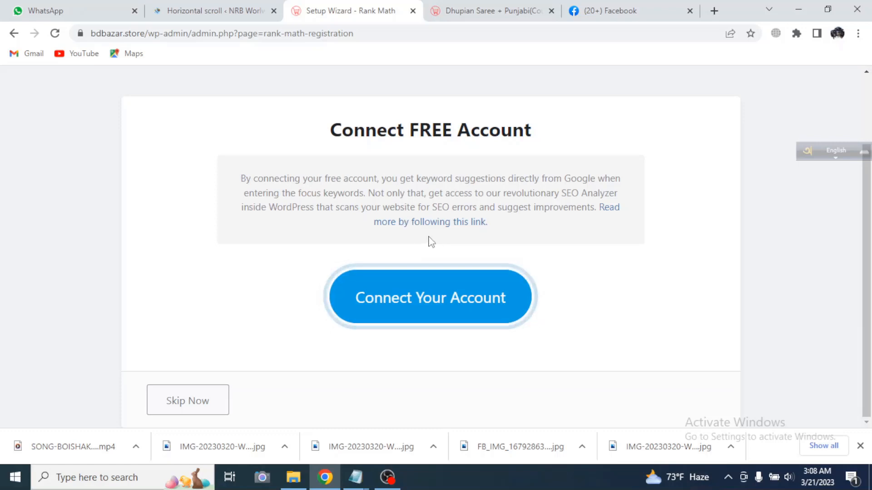
left_click(504, 11)
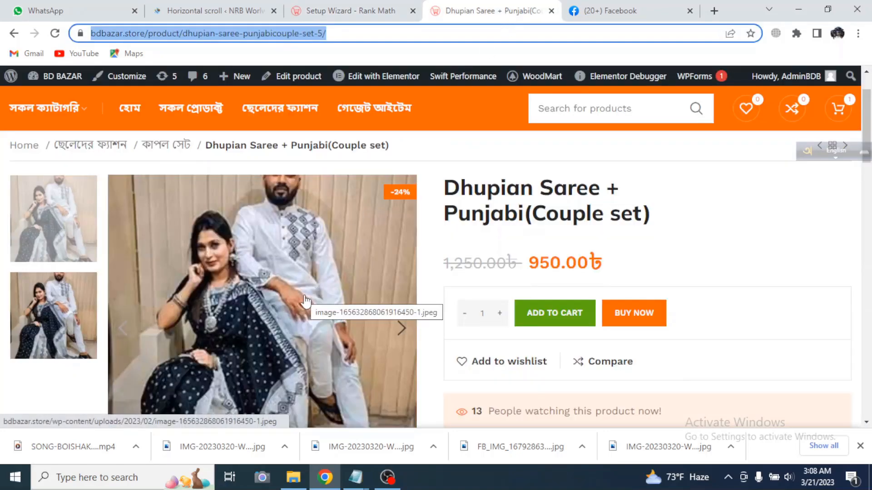
left_click(331, 8)
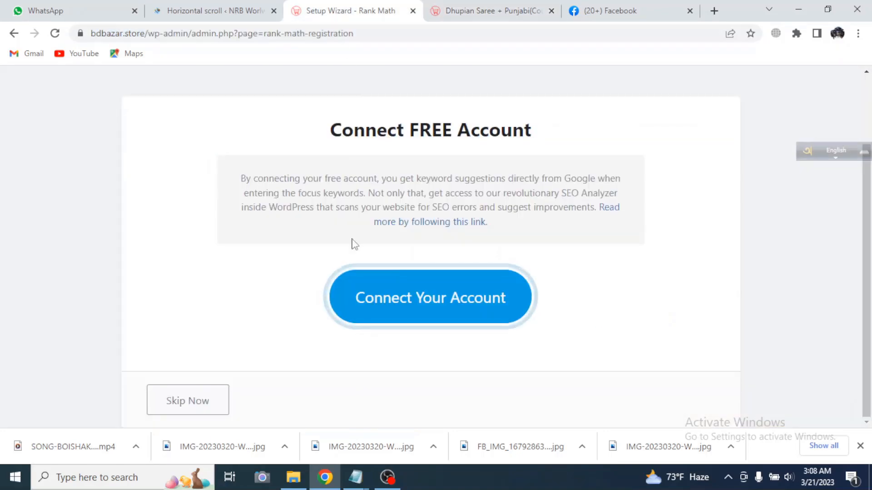
left_click(190, 404)
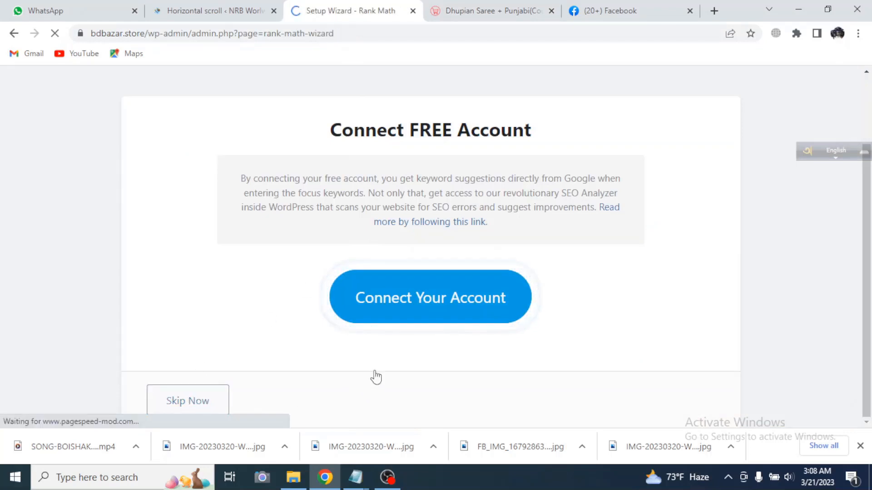
Start the Rank Math setup wizard in Advanced mode
scroll(384, 318, "down", 3)
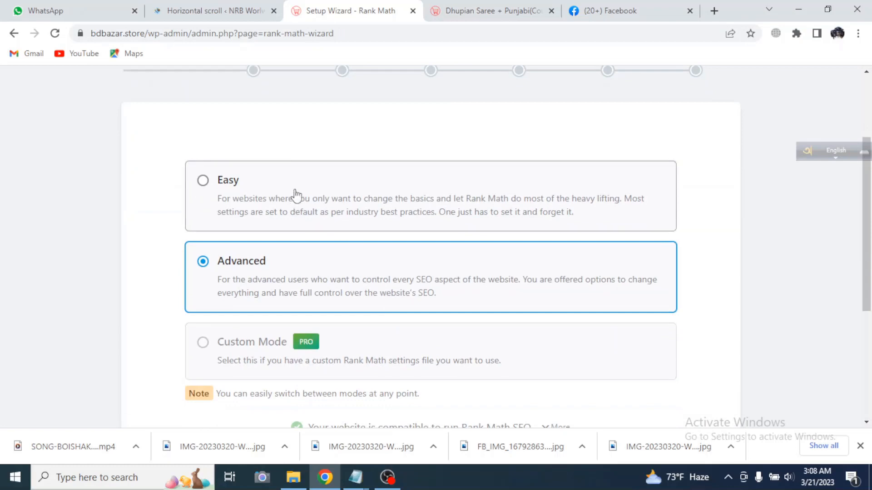
scroll(296, 195, "up", 3)
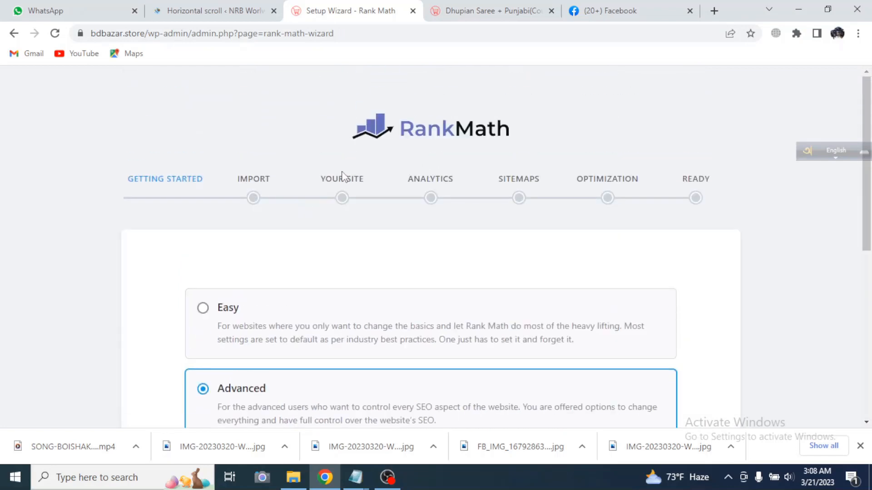
left_click_drag(357, 34, 305, 34)
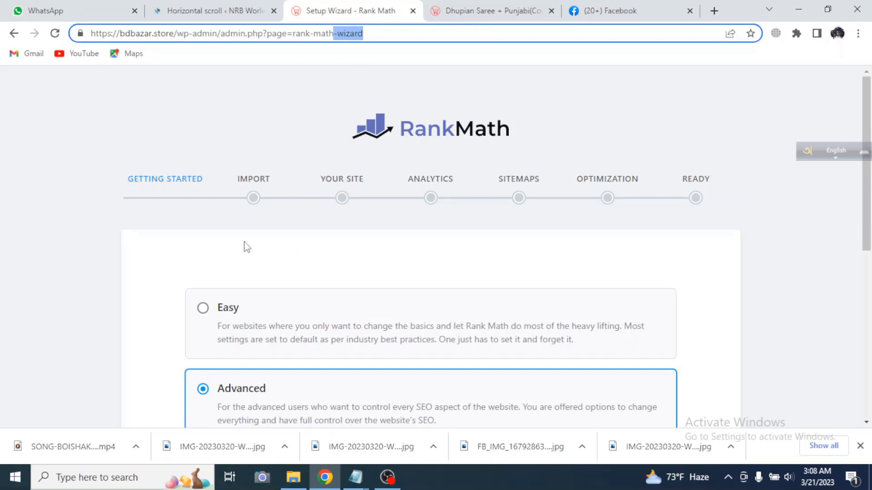
scroll(250, 248, "down", 2)
scroll(204, 245, "down", 3)
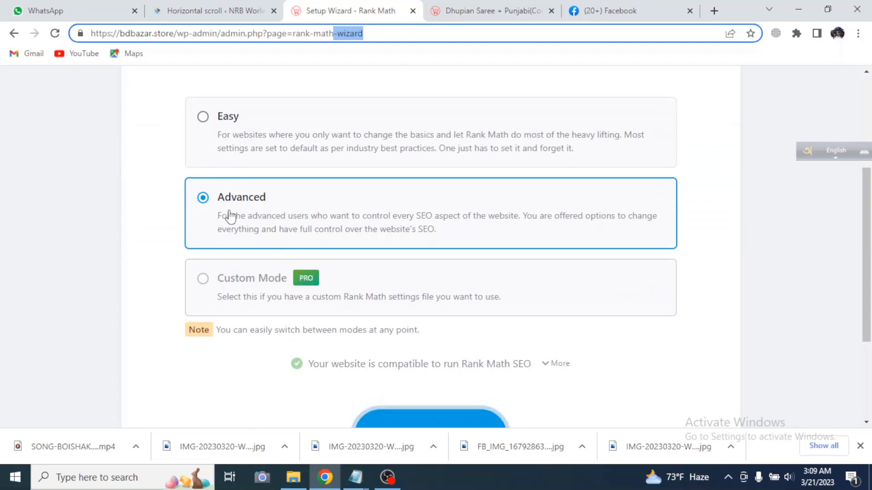
scroll(341, 255, "down", 3)
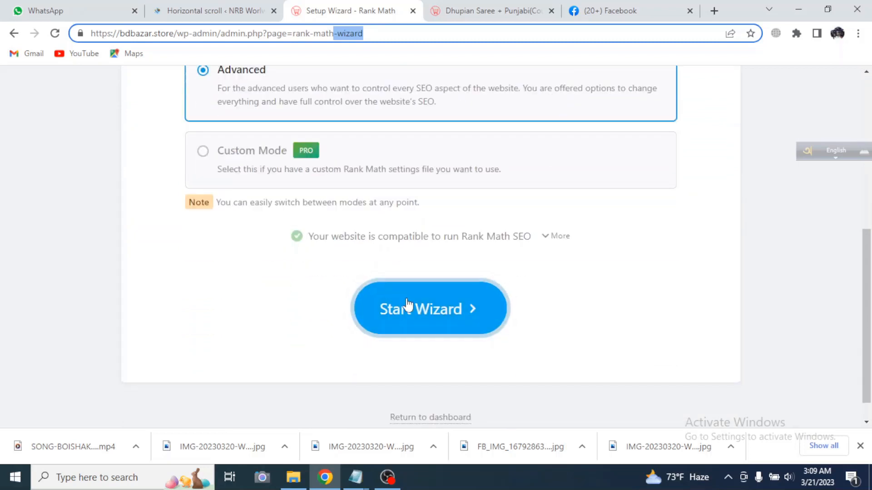
left_click(430, 318)
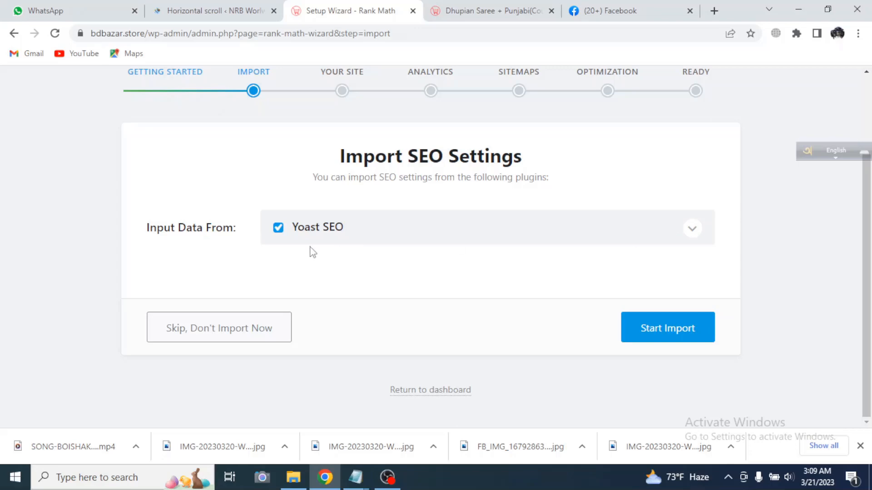
Import all Yoast SEO data with SEO score recalculation and continue to the site details step
left_click(692, 232)
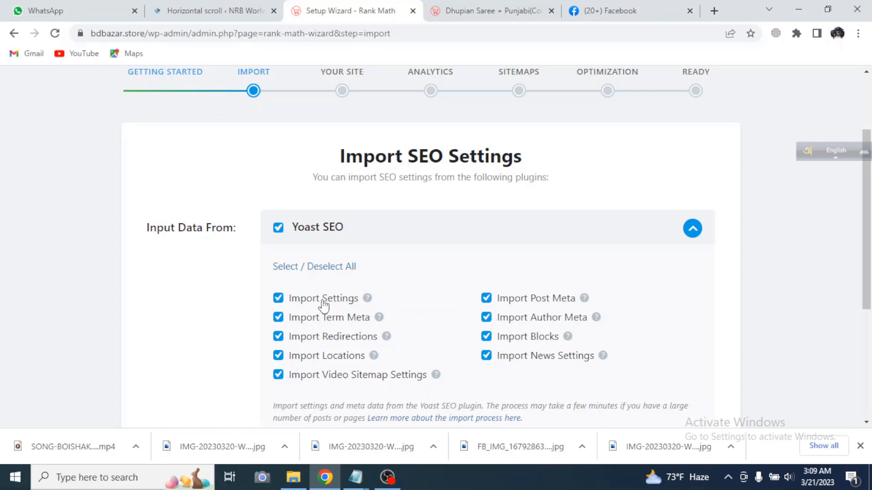
scroll(415, 311, "down", 5)
scroll(413, 307, "up", 6)
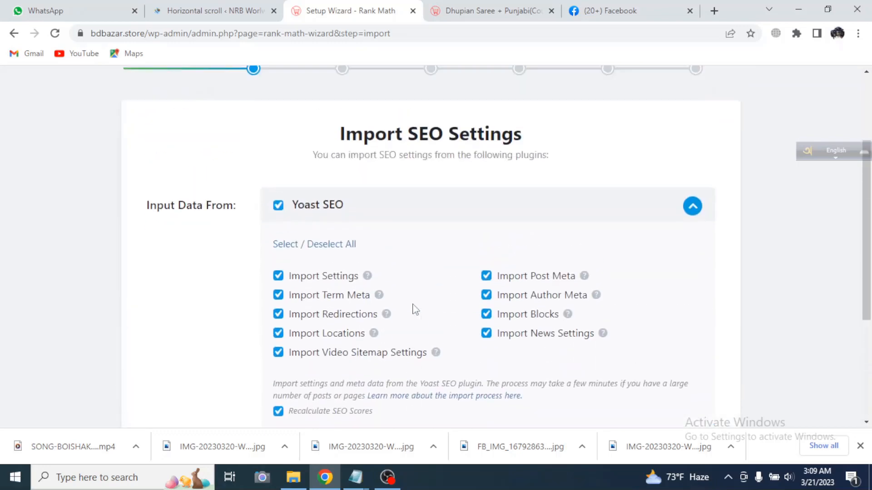
scroll(412, 307, "down", 4)
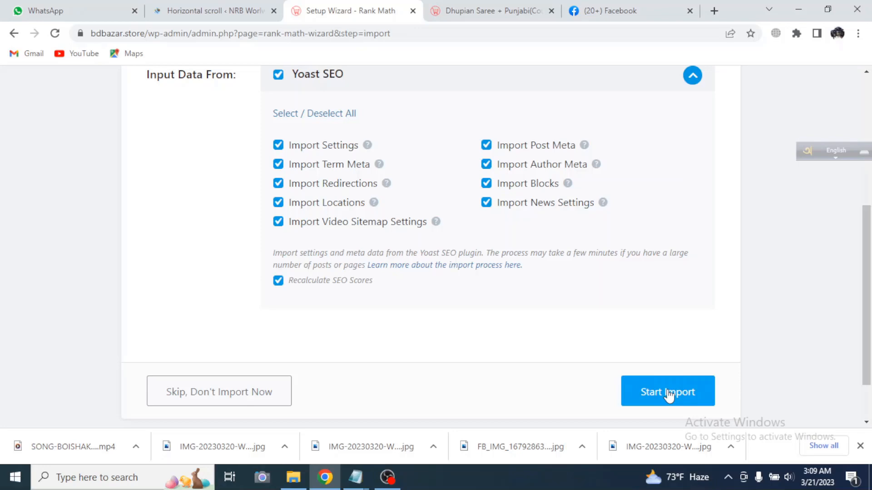
scroll(394, 326, "up", 3)
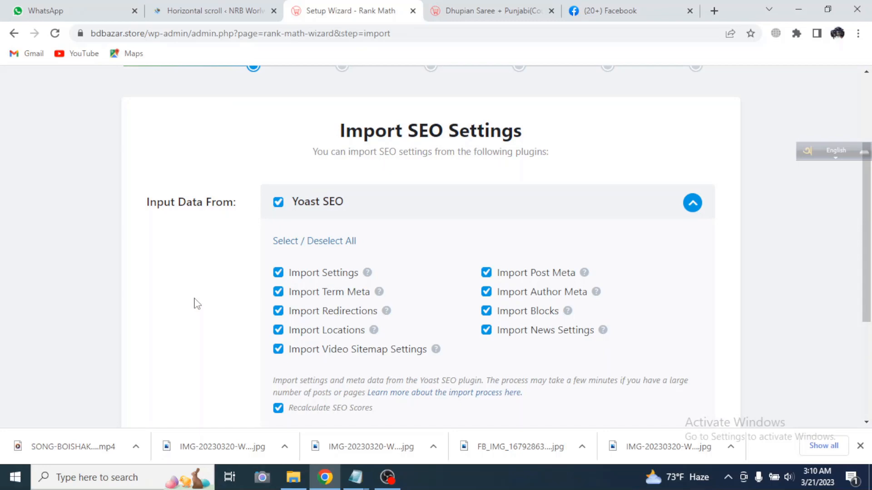
scroll(200, 316, "down", 4)
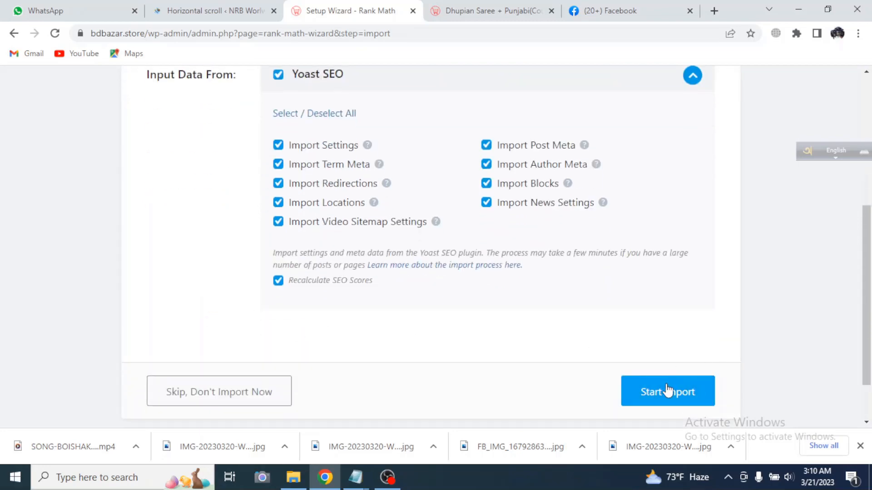
left_click(667, 391)
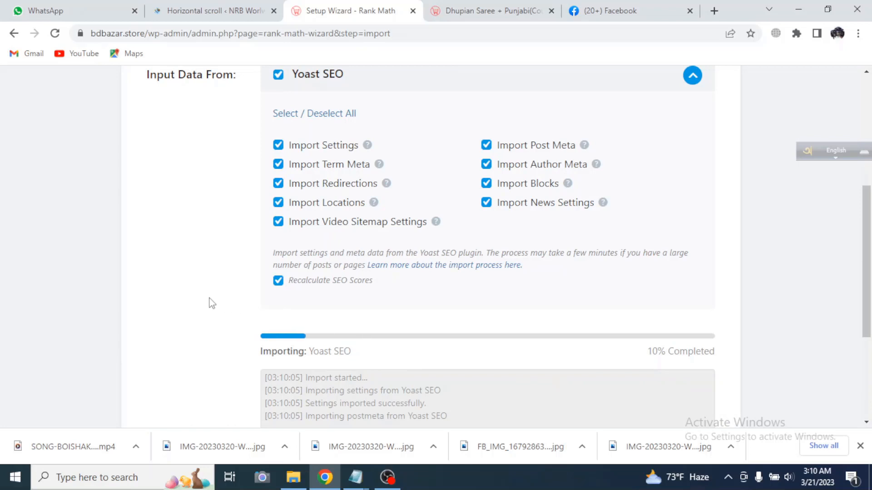
scroll(408, 281, "down", 3)
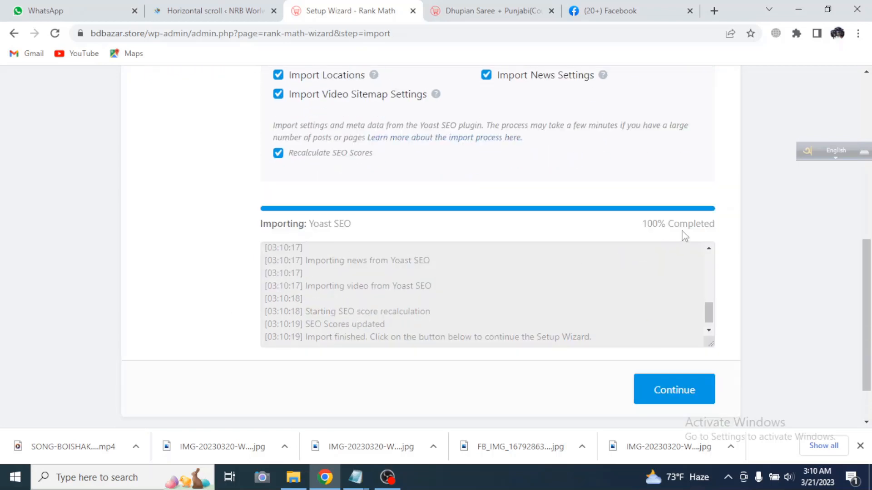
left_click(670, 401)
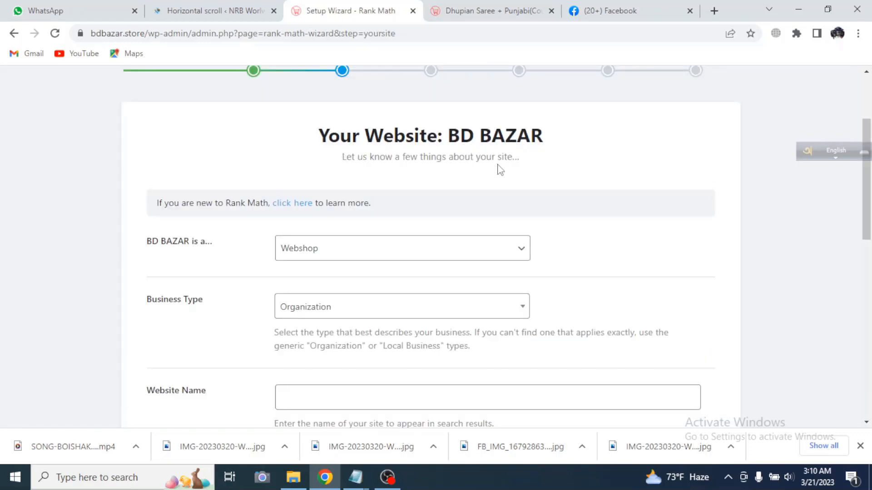
Set the business type to Clothing Store
scroll(520, 193, "down", 3)
scroll(313, 178, "up", 2)
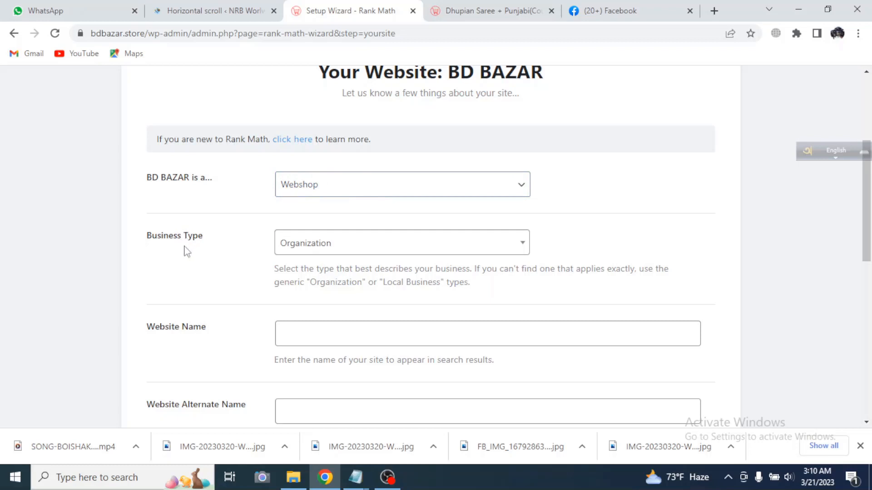
left_click(392, 251)
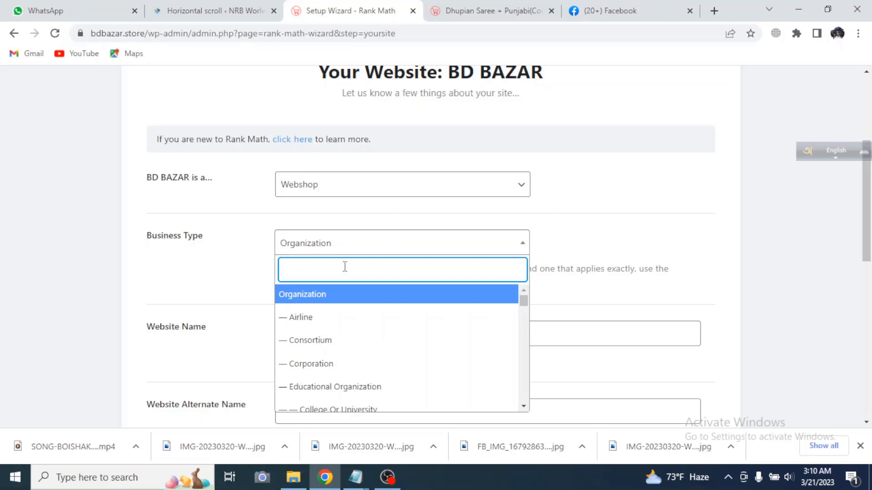
type("clo")
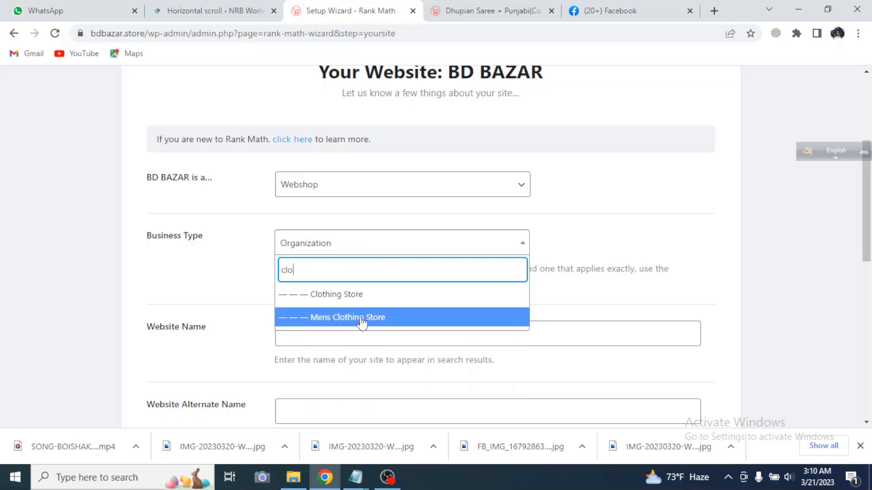
left_click(340, 300)
Enter BD BAZAR as the website name and BD BAZAR STORE as the website alternate name
scroll(363, 309, "down", 2)
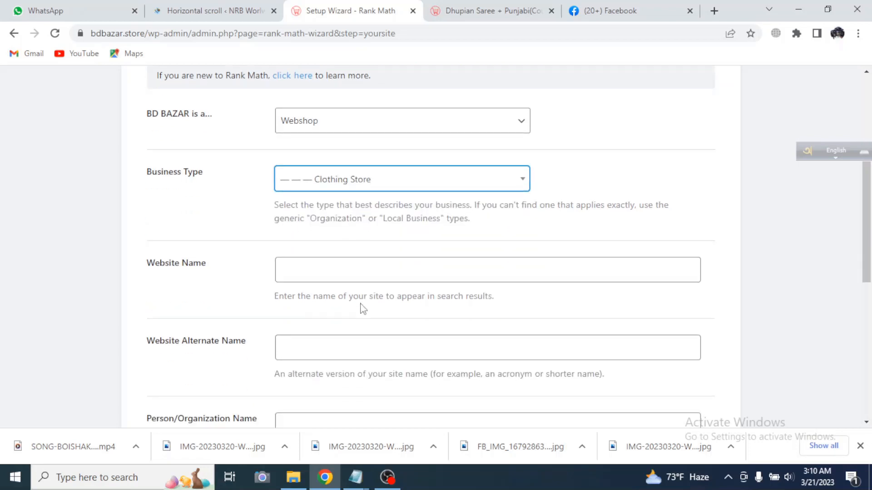
left_click(331, 271)
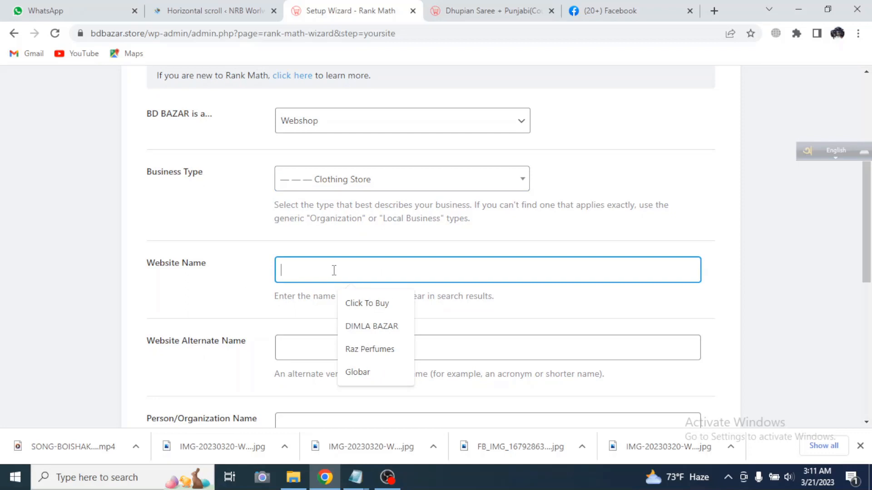
type("BD BAZAR")
scroll(237, 278, "down", 3)
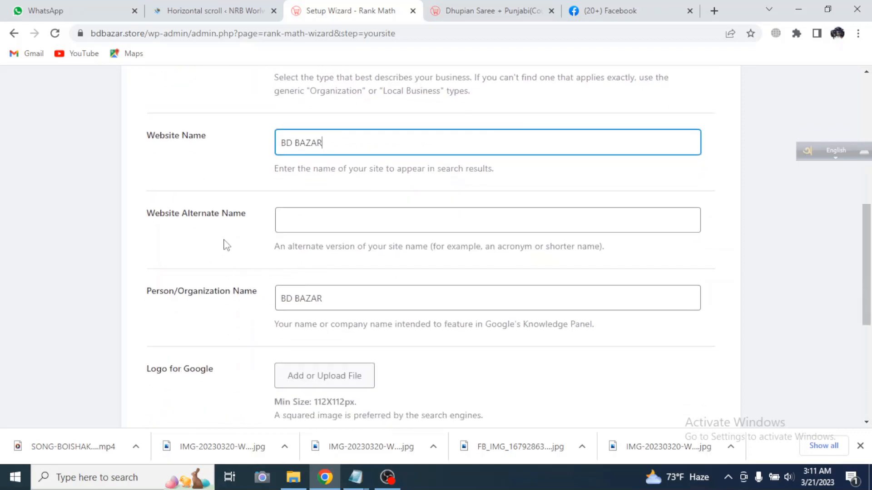
left_click(303, 219)
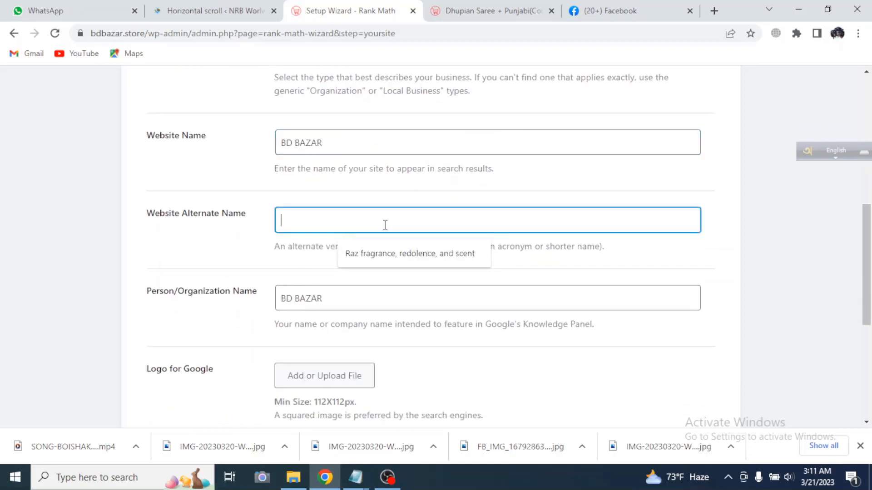
type("BD BAZAR STORE")
scroll(318, 229, "down", 1)
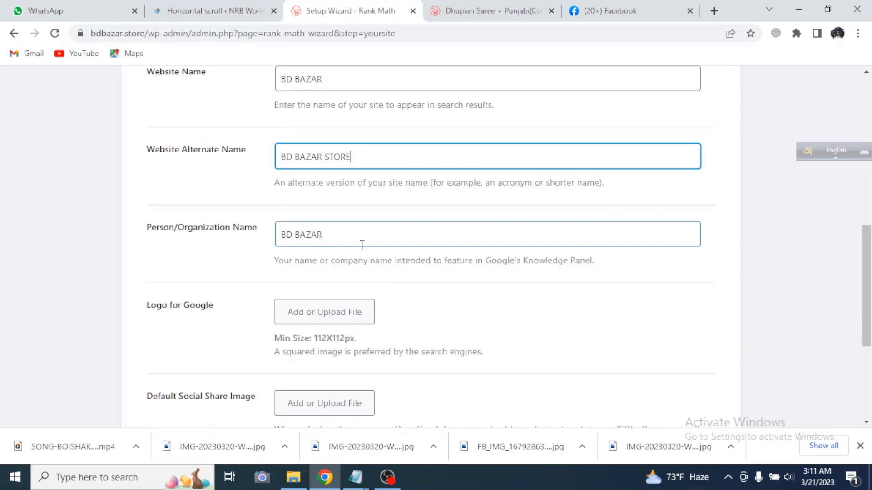
Set the logo for Google to BD_BAZAR._3_-removebg-preview.png from the media library
scroll(372, 251, "down", 2)
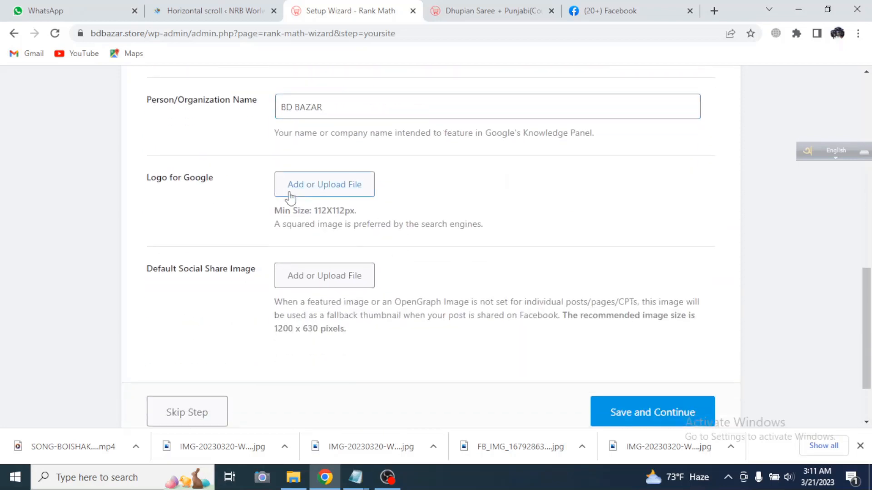
left_click(323, 190)
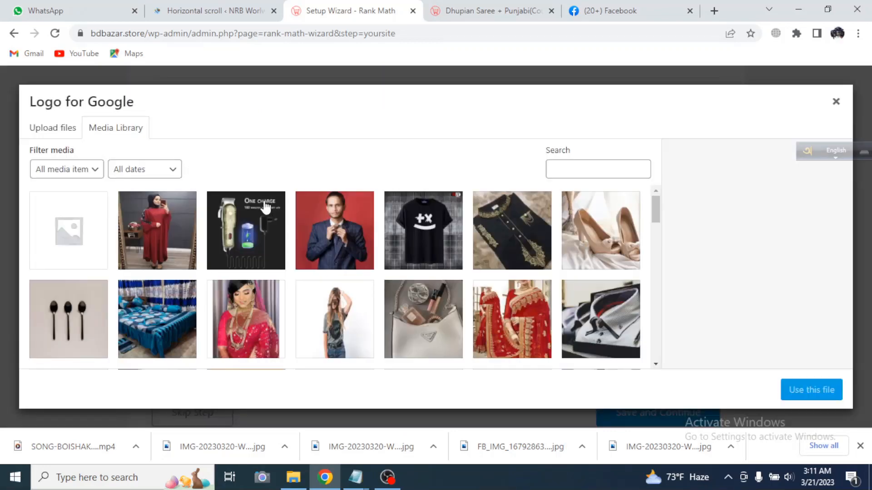
scroll(363, 261, "down", 5)
scroll(377, 257, "up", 5)
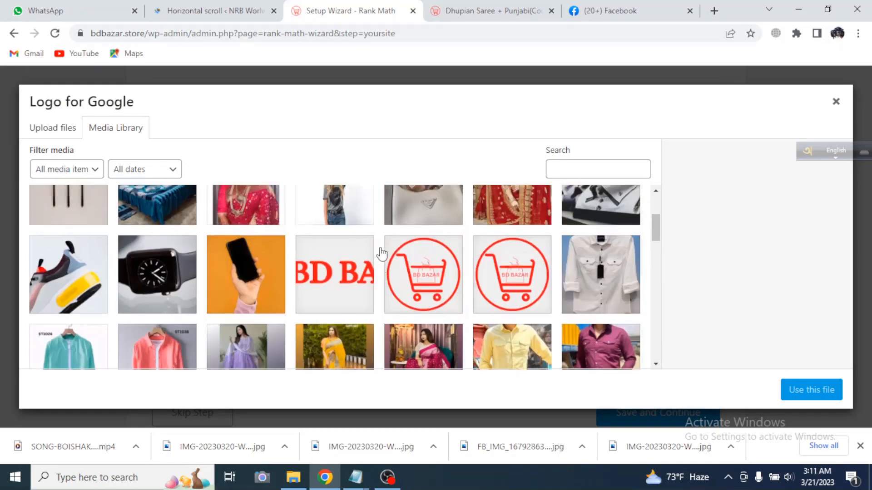
left_click(326, 330)
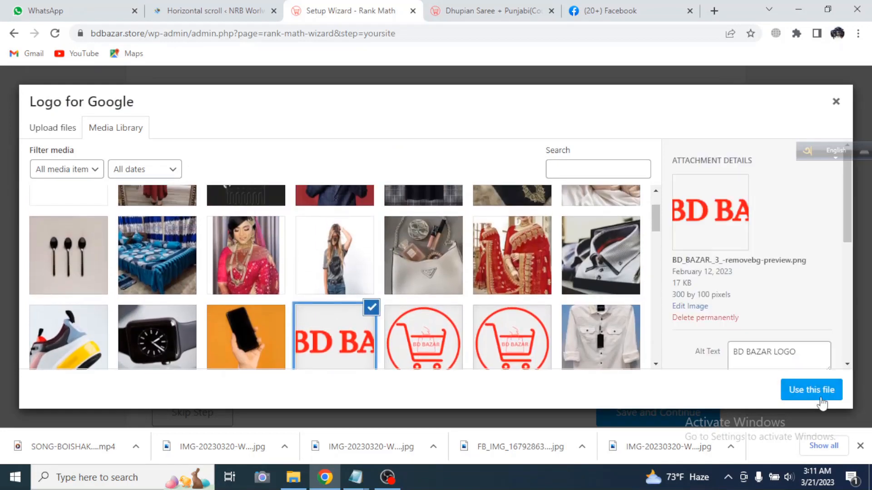
left_click(811, 389)
Choose the BD BAZAR text logo as the default social share image, and save the site details to continue
scroll(169, 211, "down", 6)
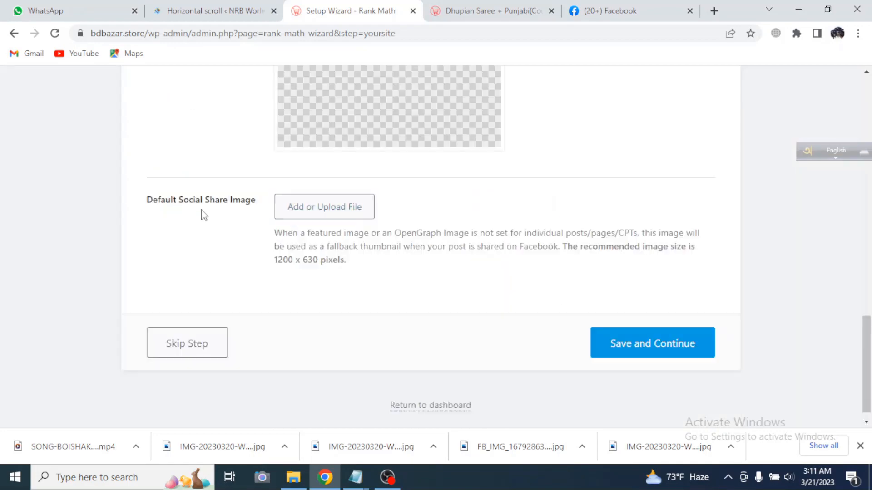
left_click(312, 211)
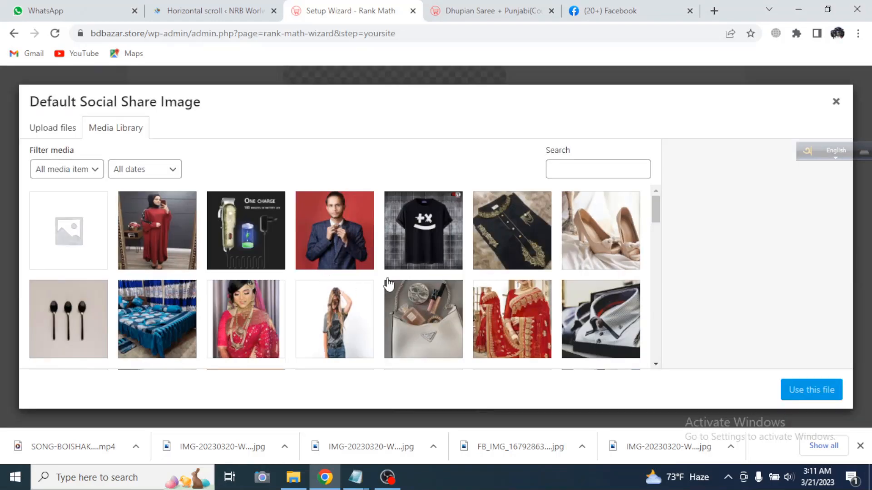
scroll(388, 283, "down", 10)
left_click(352, 230)
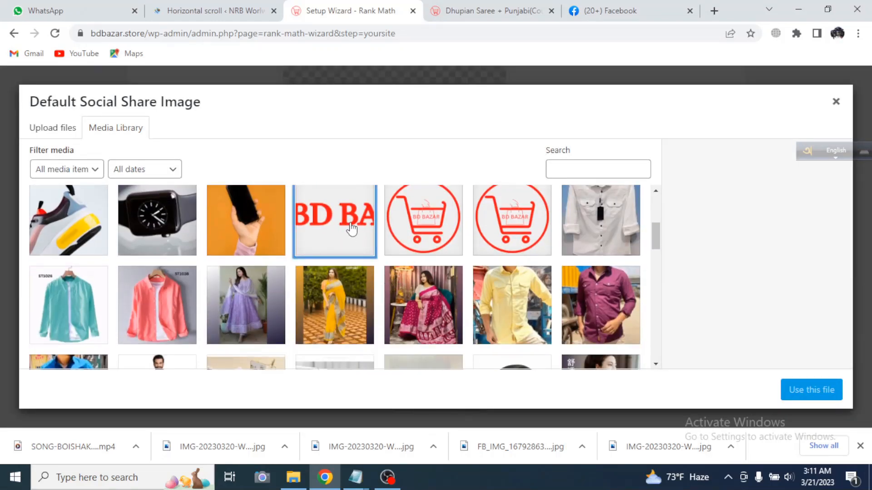
left_click(812, 389)
scroll(420, 340, "down", 3)
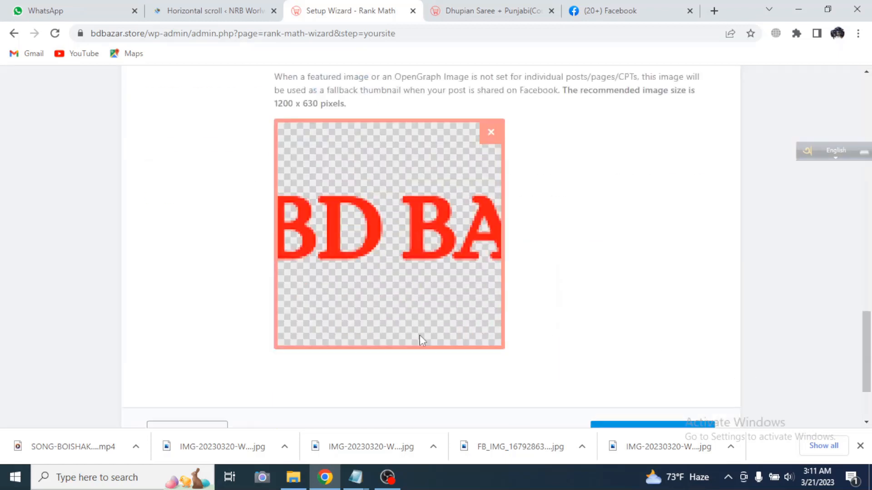
scroll(420, 338, "down", 3)
left_click(648, 337)
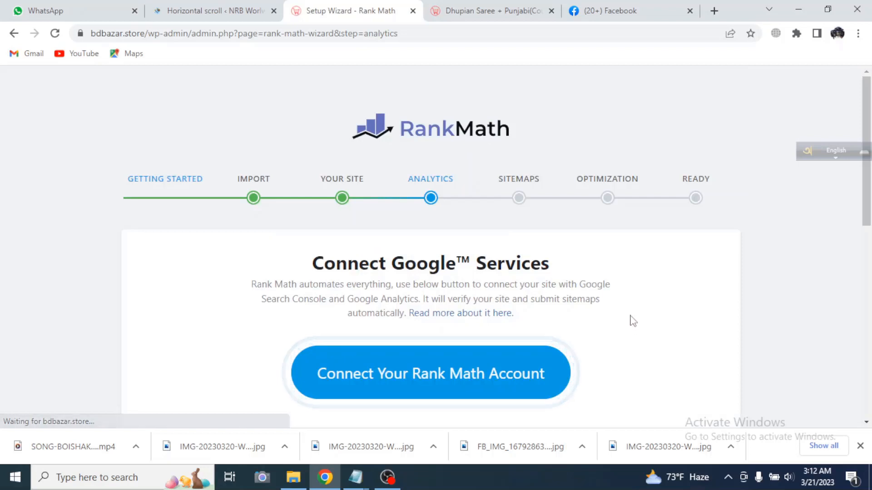
Skip connecting a Rank Math account and Google services in the setup wizard
scroll(629, 321, "down", 3)
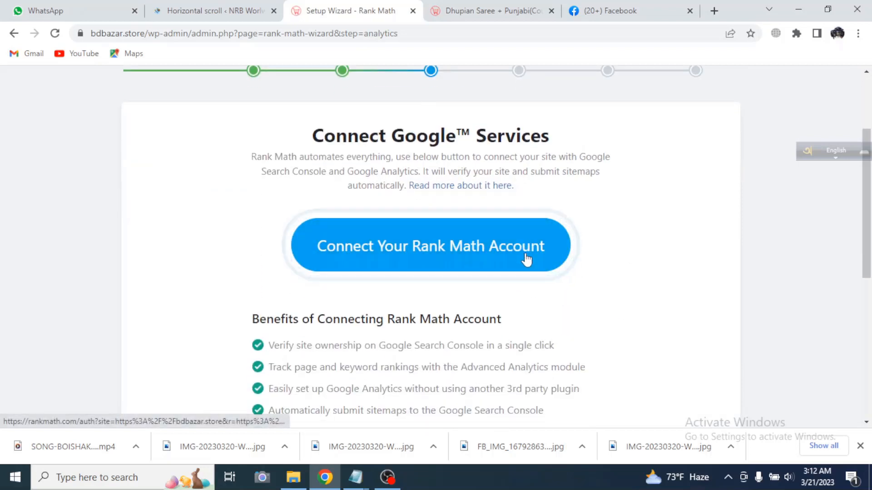
scroll(526, 259, "down", 4)
scroll(528, 260, "down", 2)
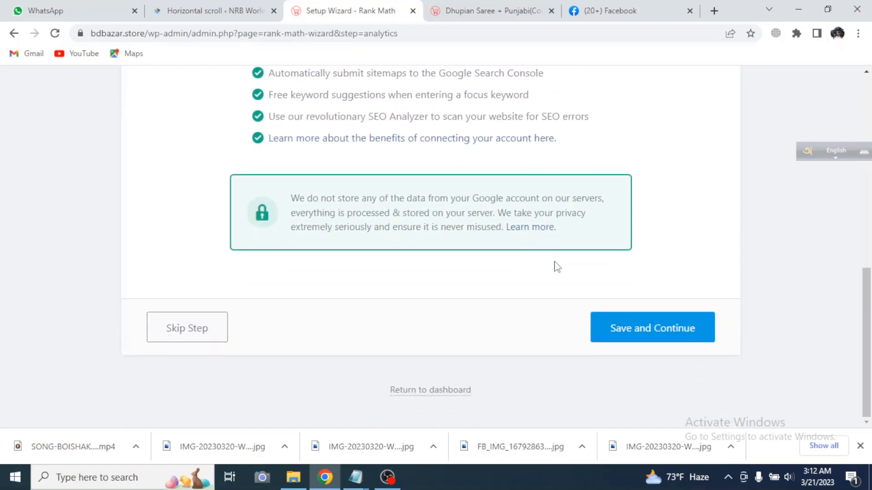
left_click(185, 330)
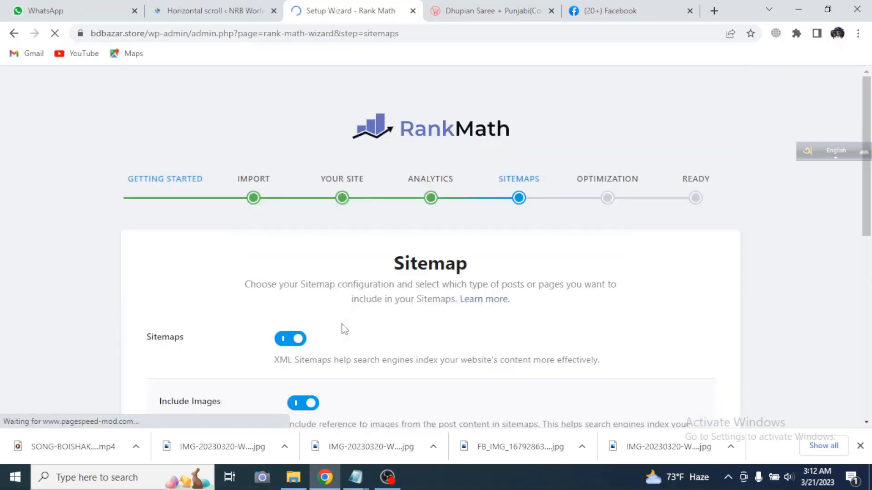
Include Product categories among the sitemap's public taxonomies, and save the sitemap settings to continue
scroll(412, 294, "down", 2)
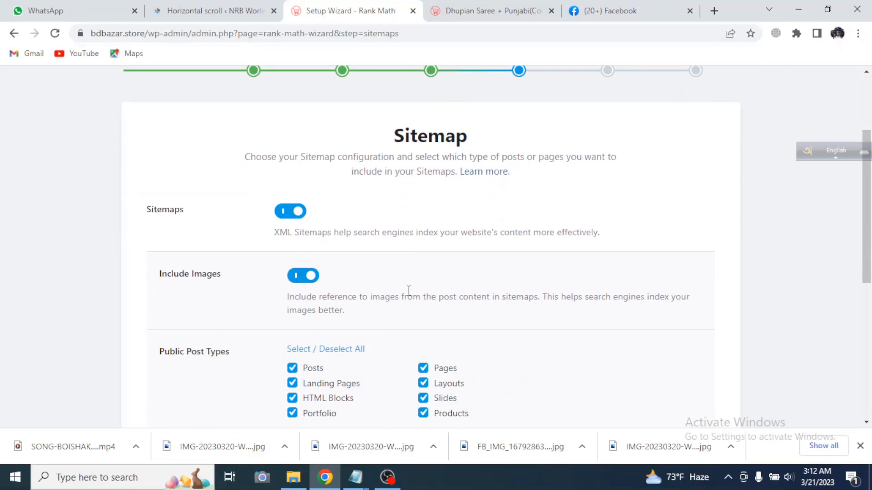
scroll(409, 290, "down", 1)
scroll(449, 208, "up", 1)
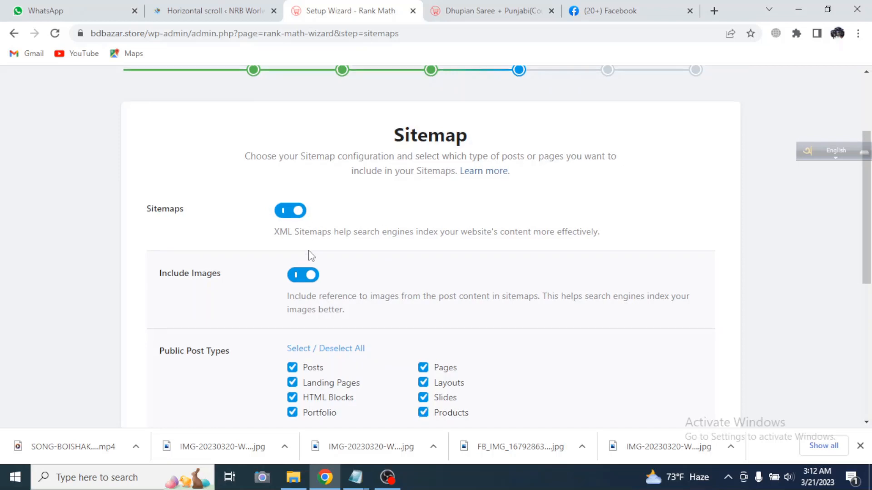
scroll(220, 241, "down", 3)
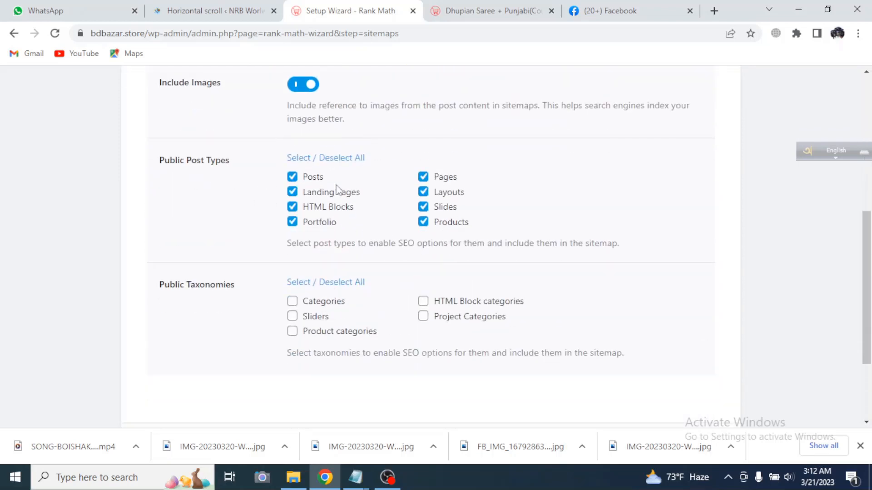
scroll(391, 262, "down", 1)
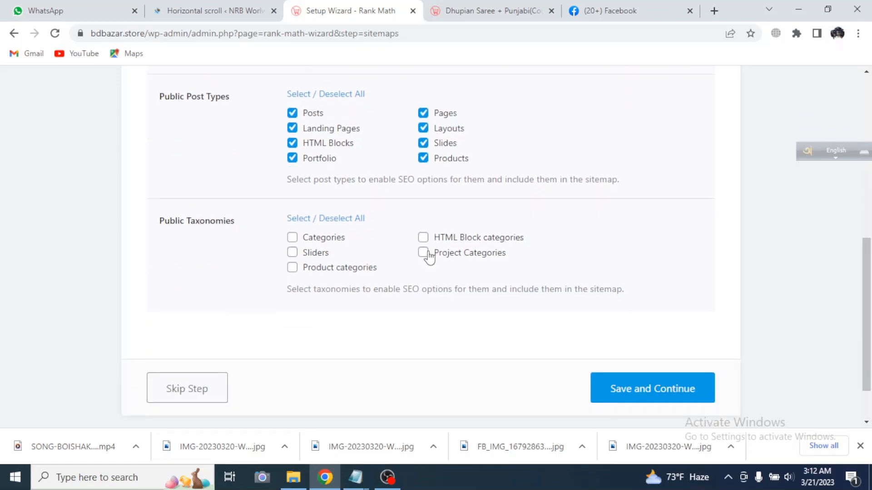
left_click(292, 269)
scroll(469, 278, "up", 1)
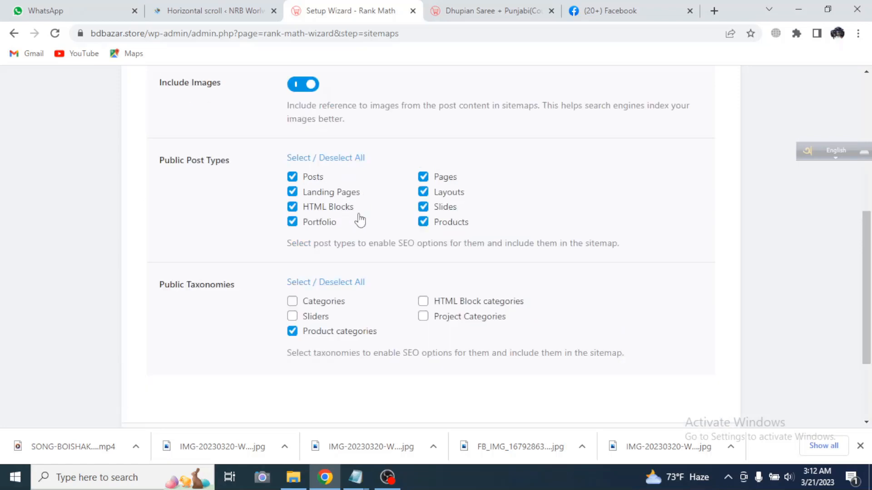
scroll(377, 221, "down", 1)
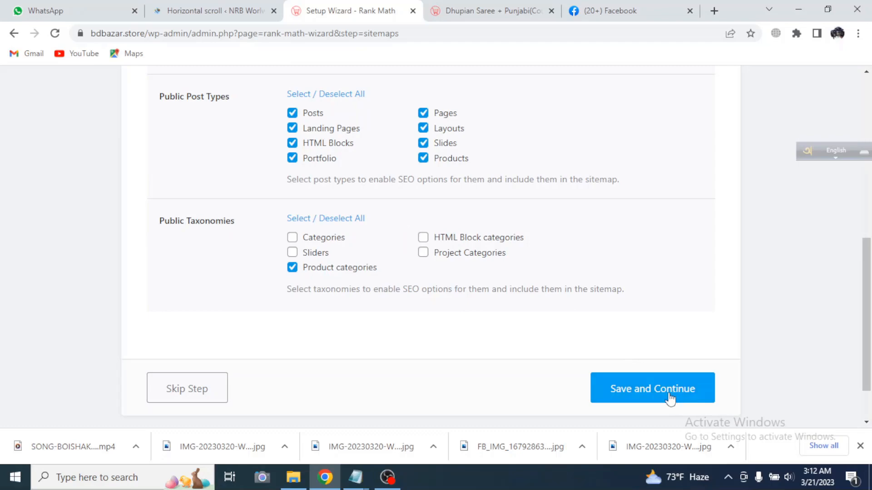
left_click(654, 392)
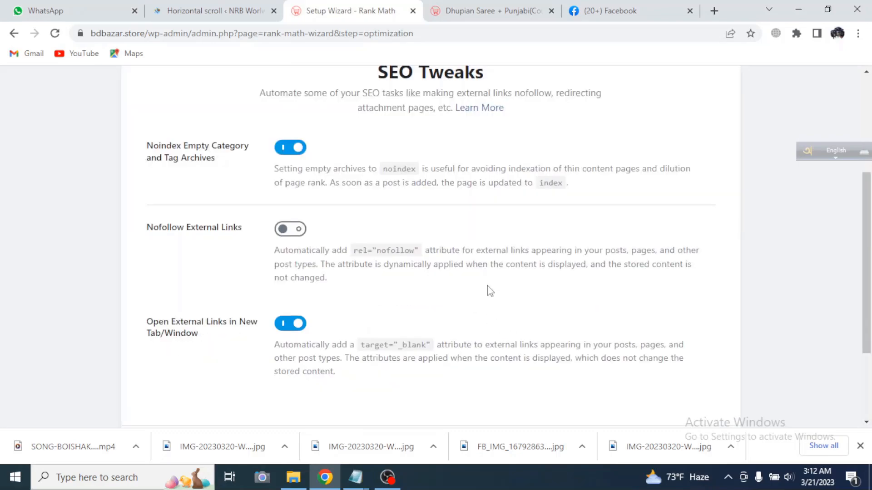
Review the SEO tweaks and save them with their preset options to continue
scroll(472, 243, "up", 3)
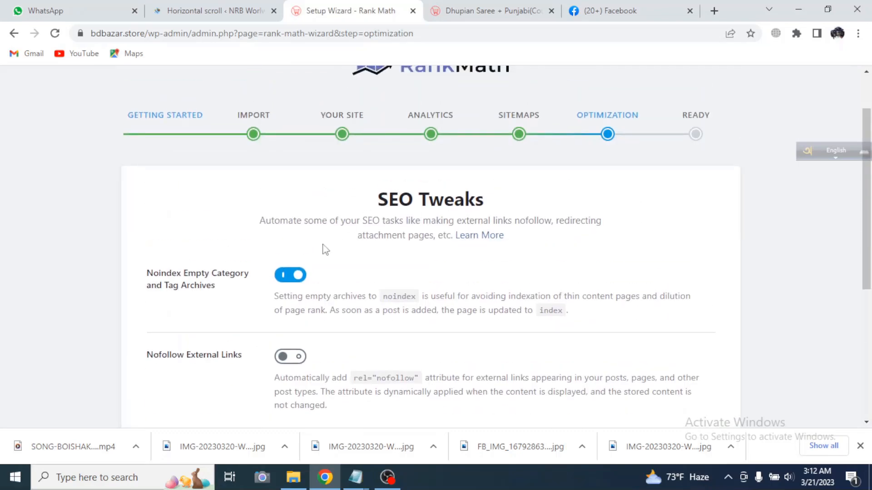
scroll(321, 261, "down", 3)
scroll(284, 209, "down", 3)
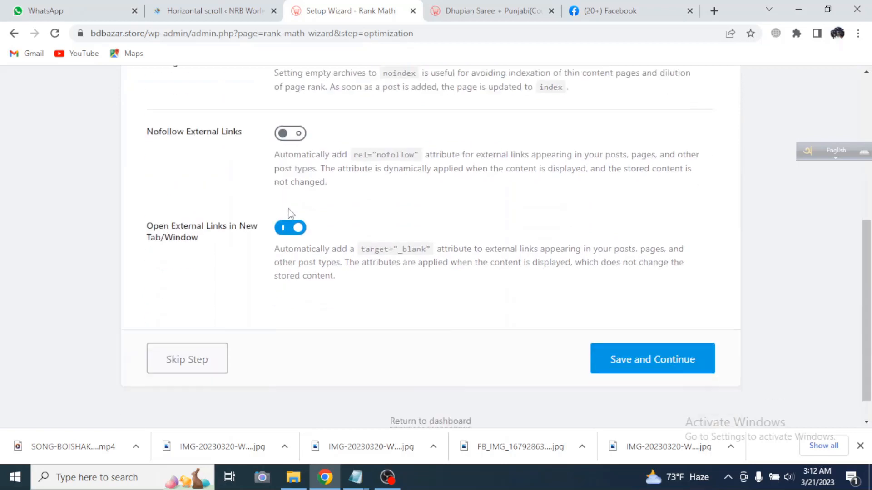
left_click(642, 338)
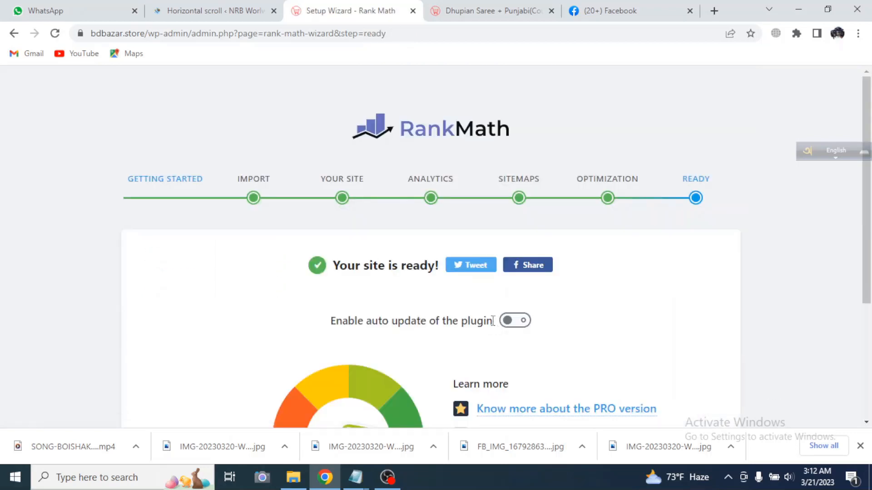
Leave the finished setup wizard and open the Local SEO settings under Titles & Meta
scroll(493, 318, "down", 1)
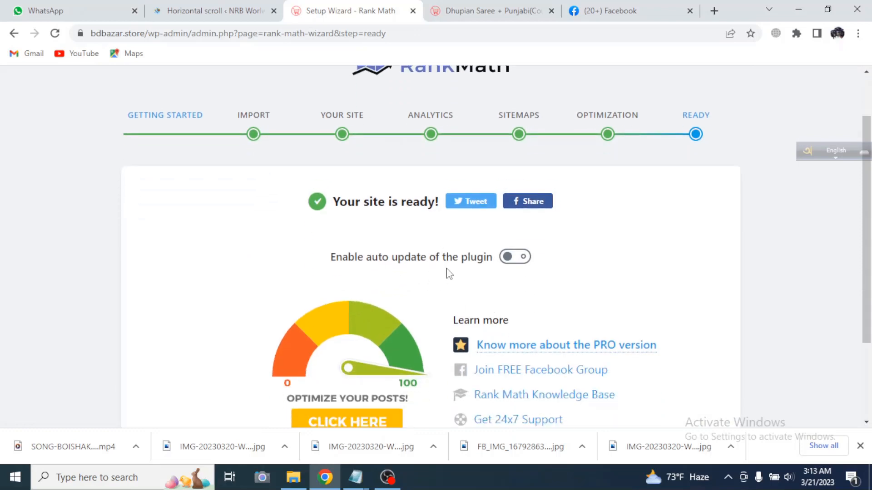
scroll(521, 265, "down", 2)
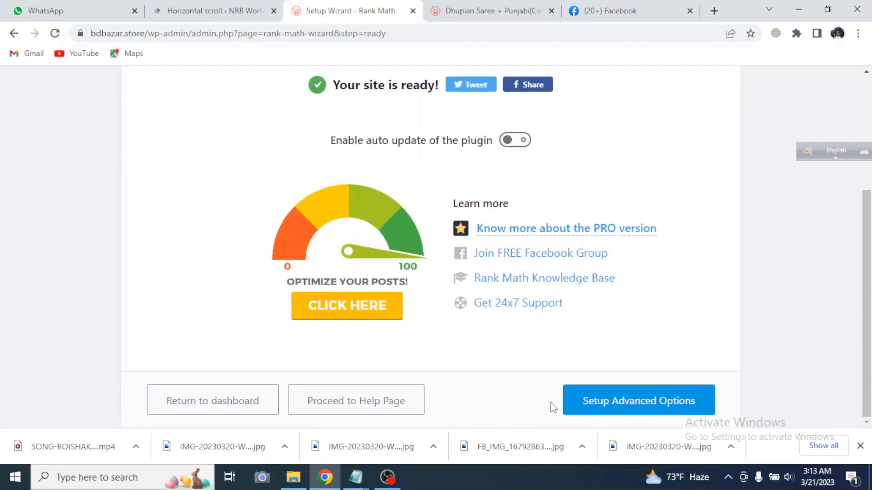
left_click(220, 405)
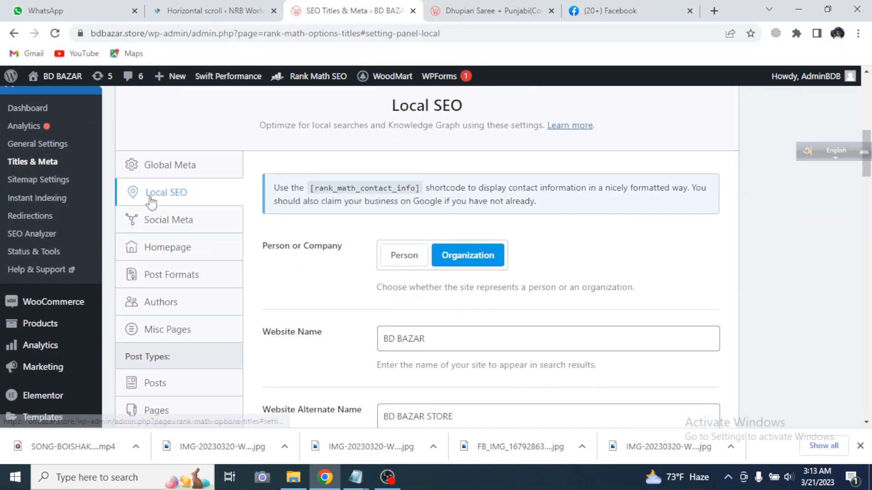
Look through the Local SEO settings and the other Titles & Meta categories
scroll(163, 318, "down", 2)
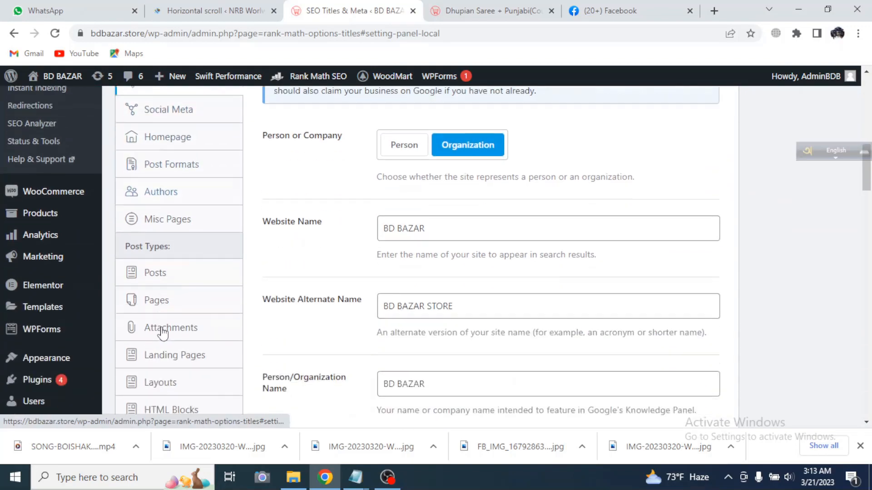
scroll(162, 334, "down", 11)
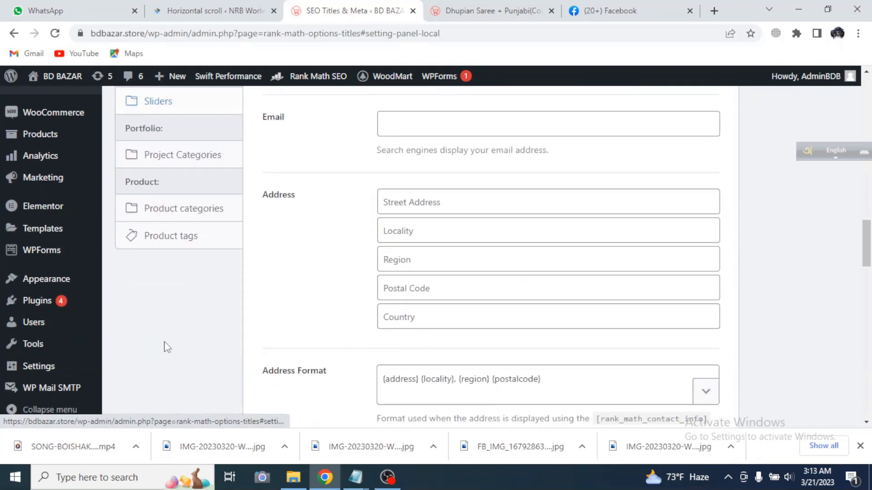
scroll(166, 336, "up", 15)
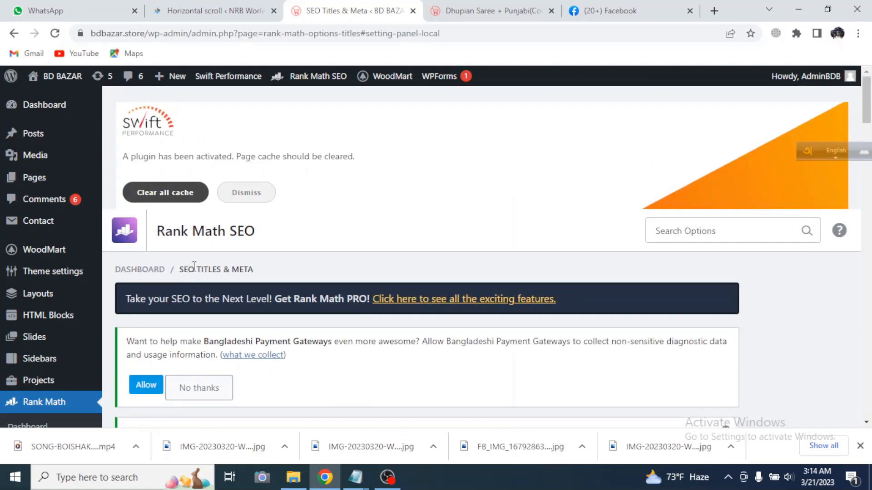
scroll(215, 240, "down", 10)
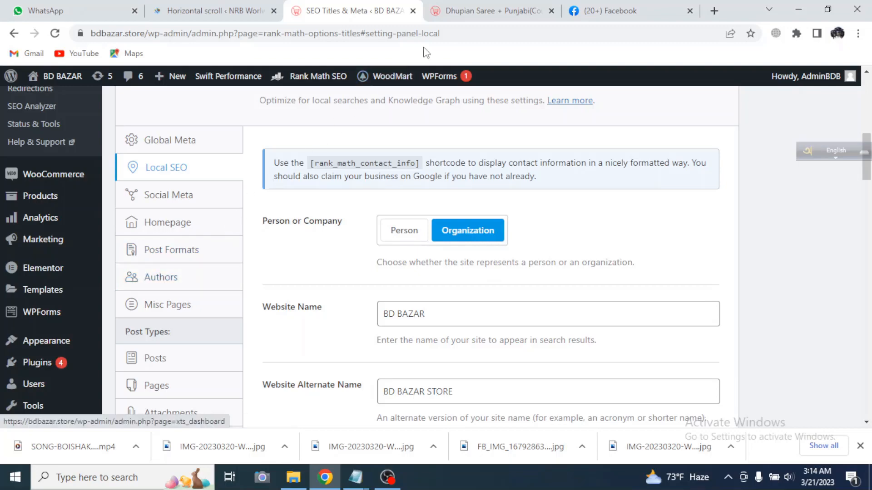
scroll(274, 130, "up", 4)
scroll(274, 130, "up", 6)
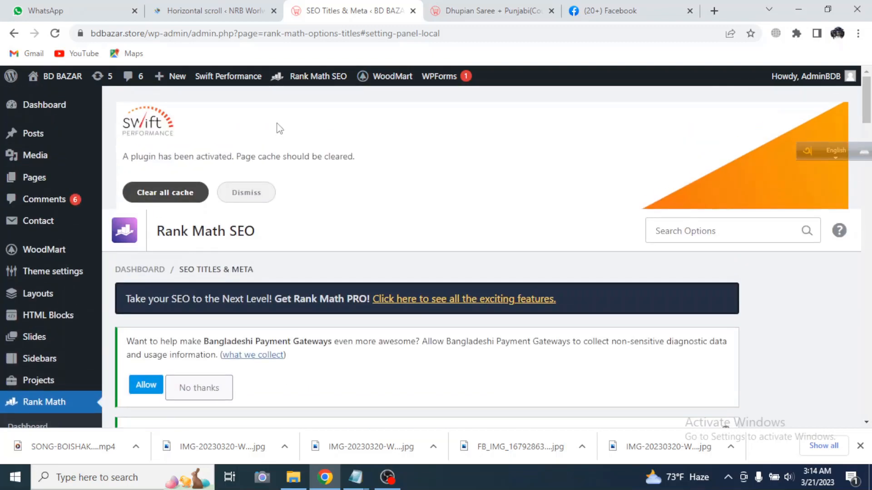
Paste the dhupian-saree-punjabicouple-set-5 product link into the Facebook post draft to check its preview, and remove the preview
left_click(490, 10)
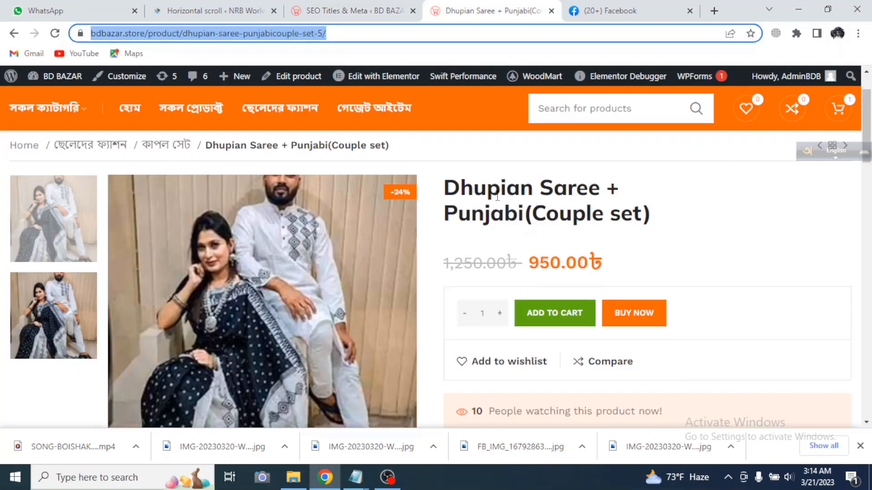
scroll(497, 197, "down", 4)
scroll(503, 195, "up", 6)
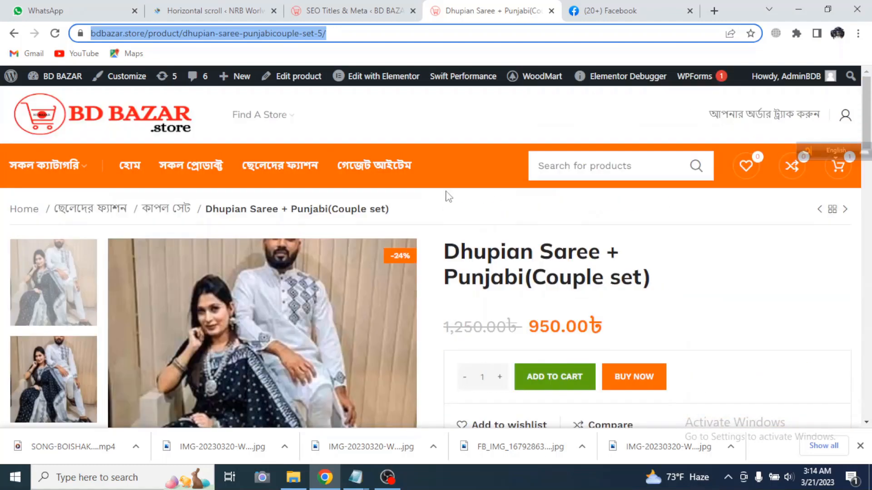
left_click(327, 36)
key("ctrl+a")
key("ctrl+c")
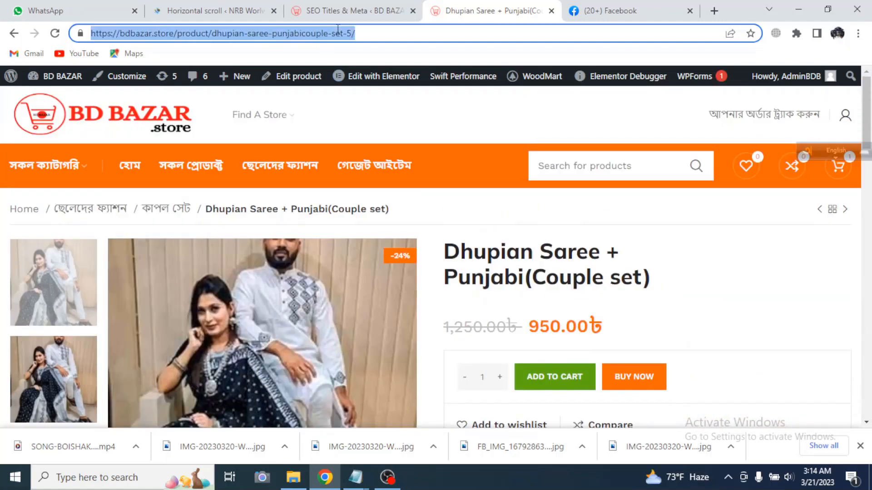
key("ctrl+Tab")
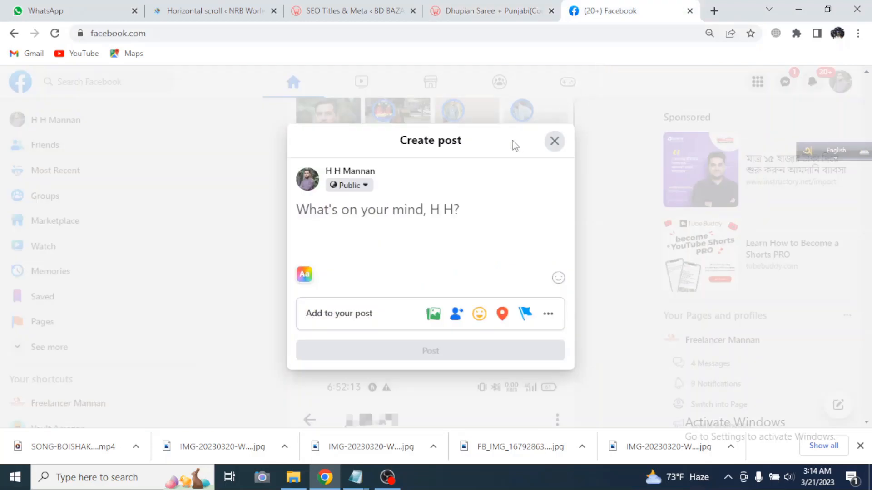
key("ctrl+v")
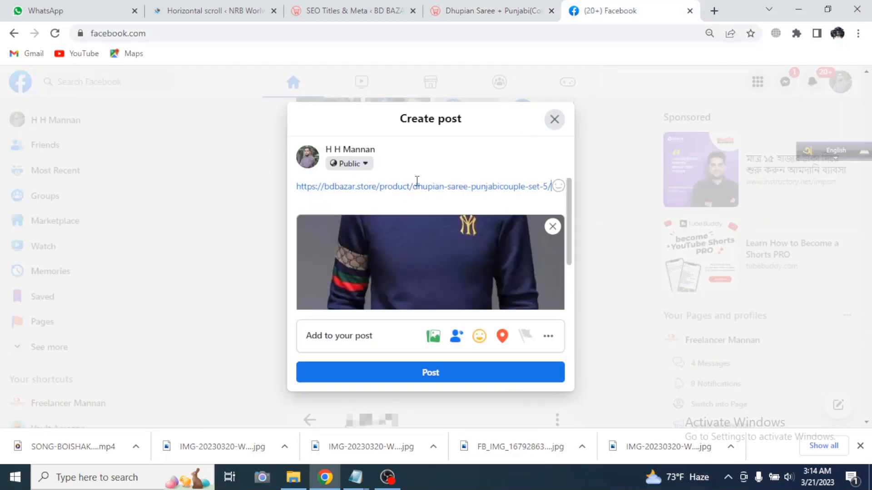
left_click(552, 226)
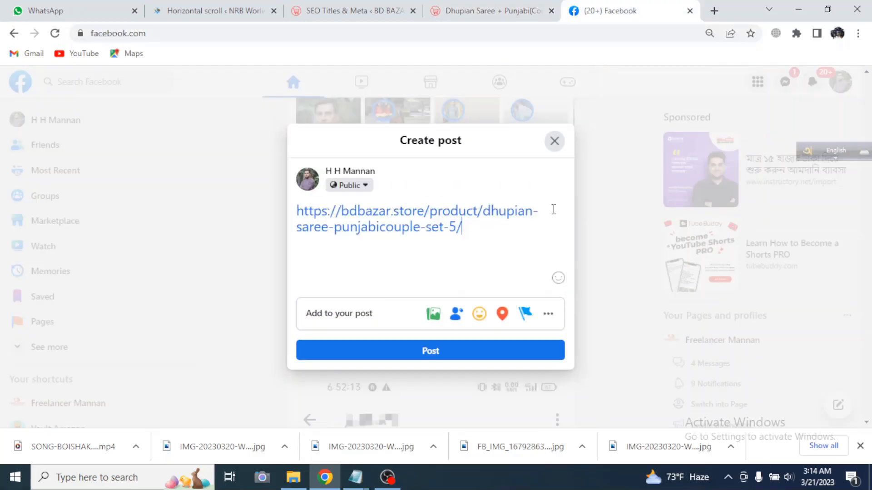
Open the blue Dhupian Saree + Punjabi(Couple set) product, set 8, from the shop homepage and copy its link
key("ctrl+shift+Tab")
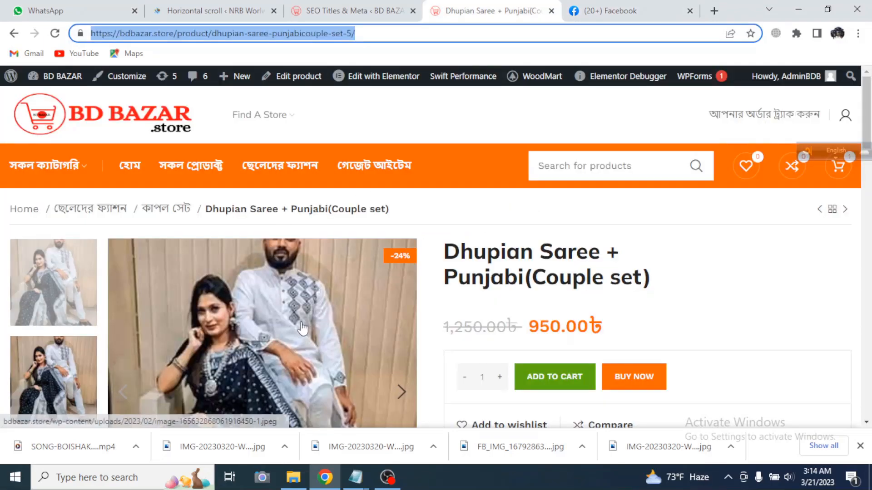
left_click(92, 116)
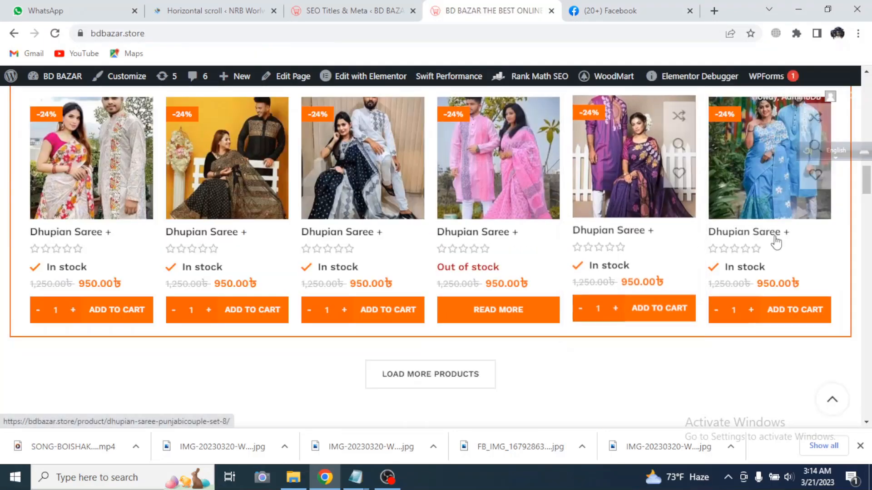
left_click(739, 232)
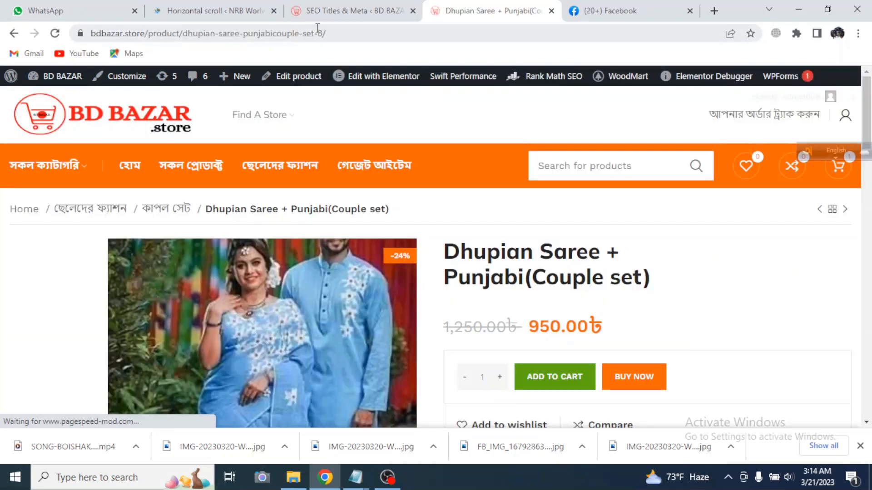
left_click(317, 33)
key("ctrl+c")
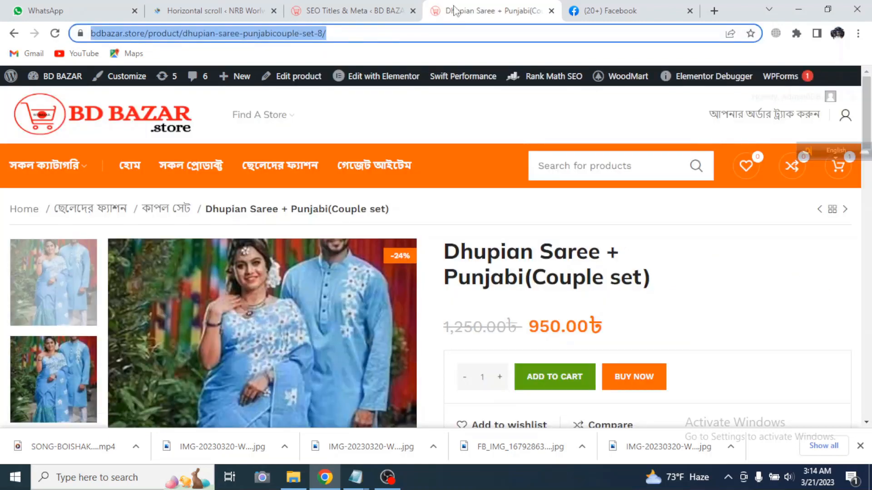
Paste the copied set 8 product link into the Facebook post draft and inspect its preview image
left_click(604, 11)
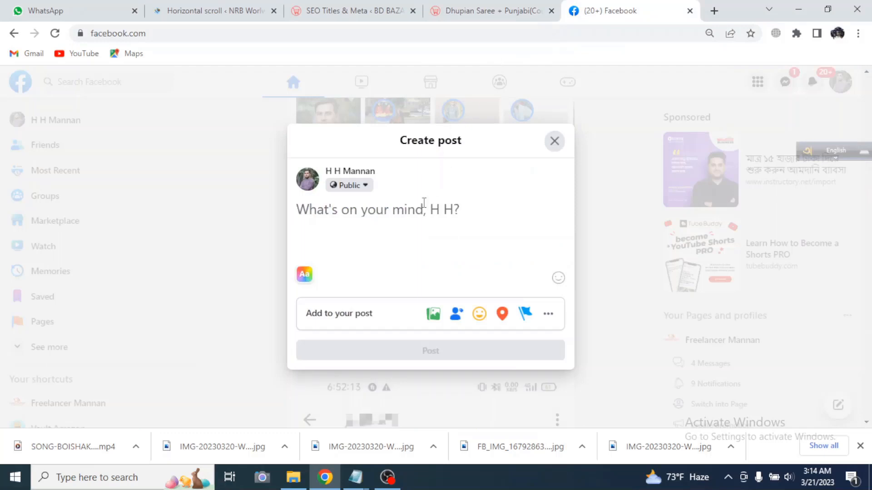
key("ctrl+v")
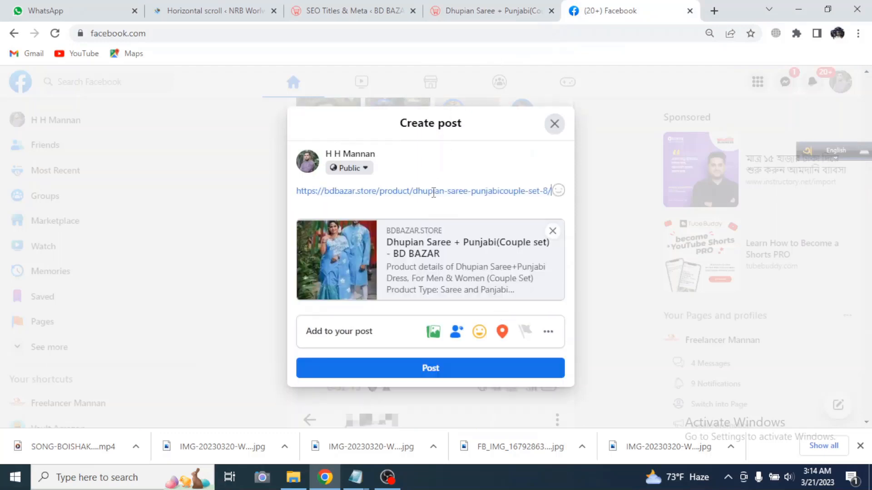
mouse_move(357, 263)
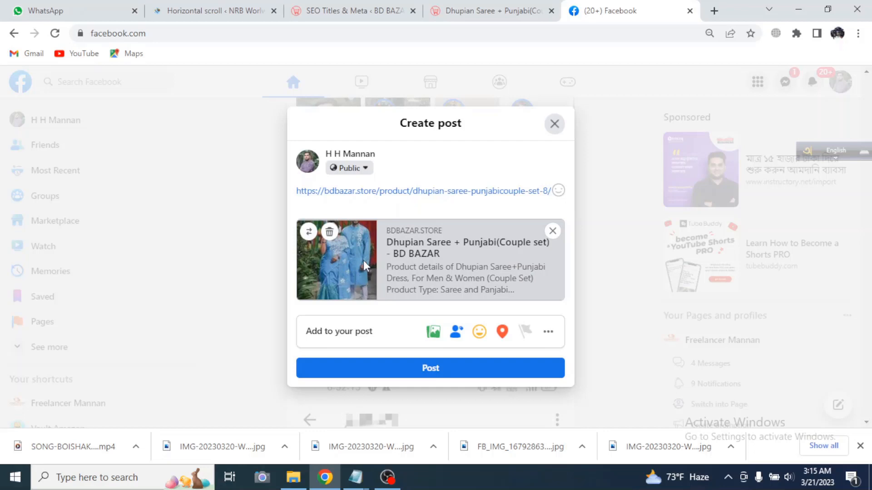
Switch to the WhatsApp chat, replace the drafted set 5 link and its preview with the copied set 8 product link, and inspect its preview
left_click(55, 11)
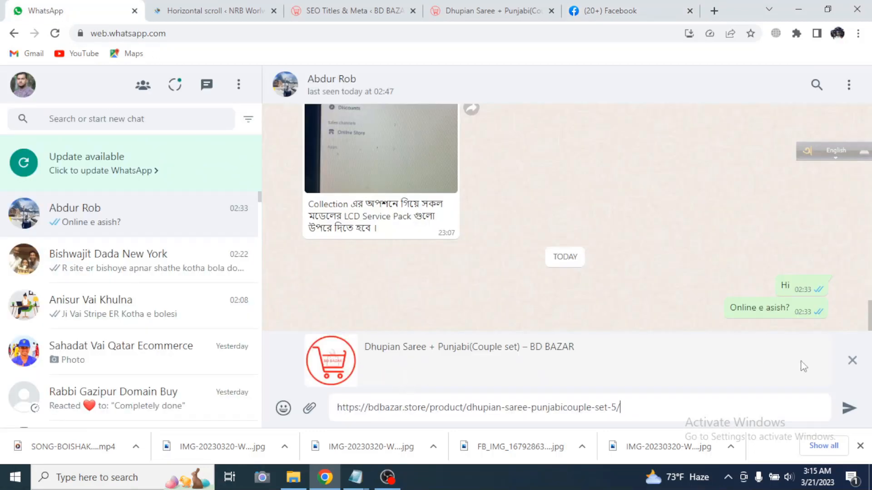
left_click(853, 361)
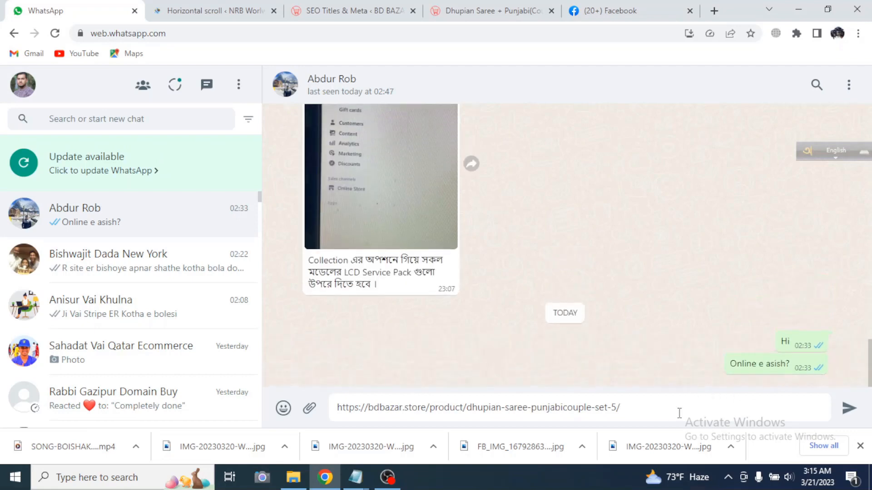
left_click_drag(680, 413, 228, 418)
key("BackSpace")
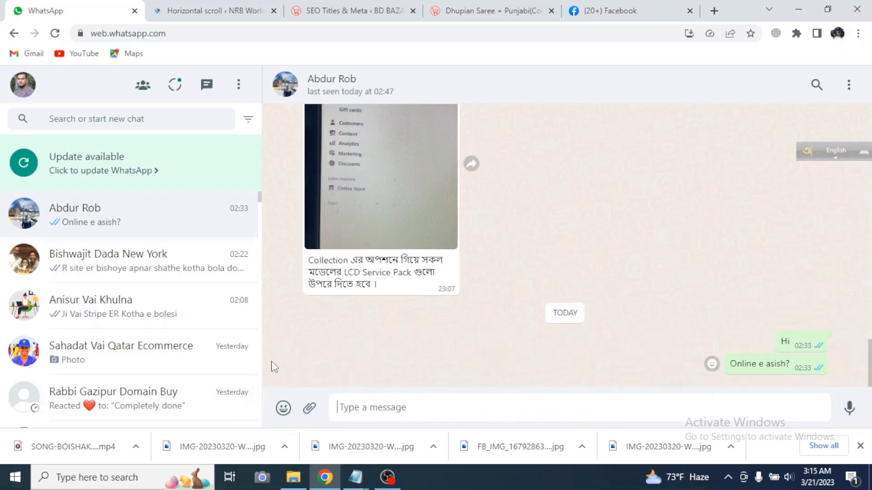
key("ctrl+v")
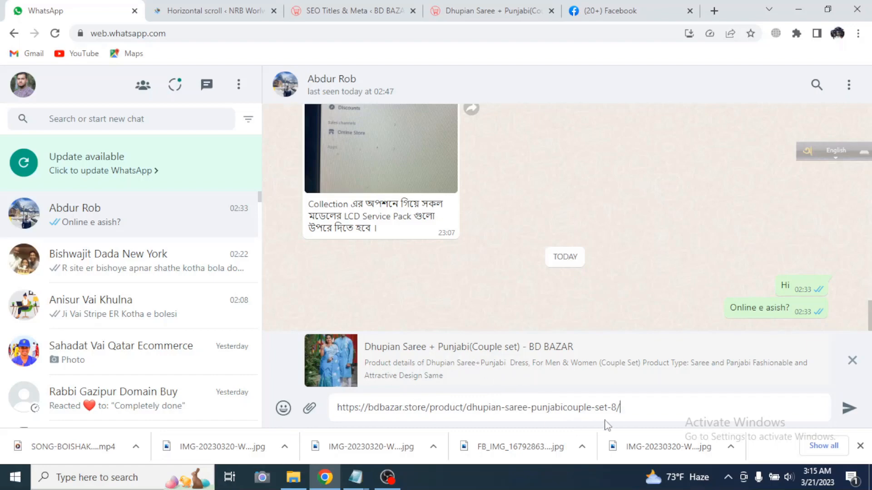
left_click_drag(626, 408, 334, 407)
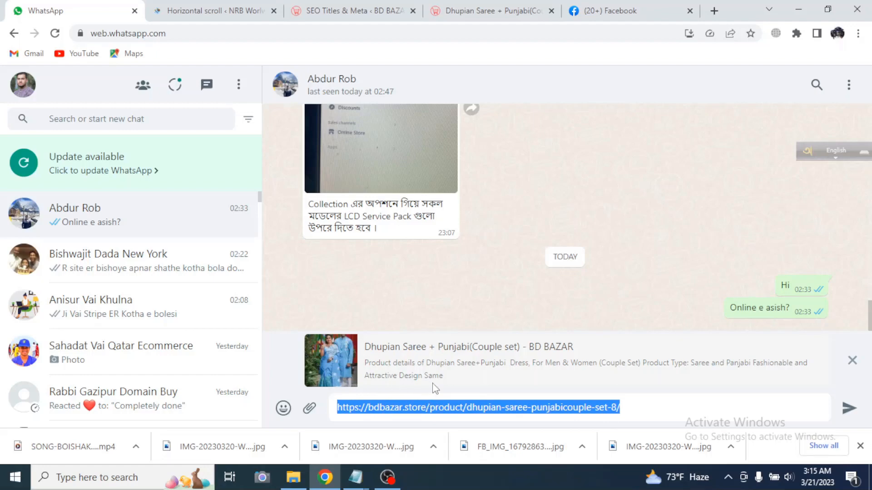
left_click(663, 402)
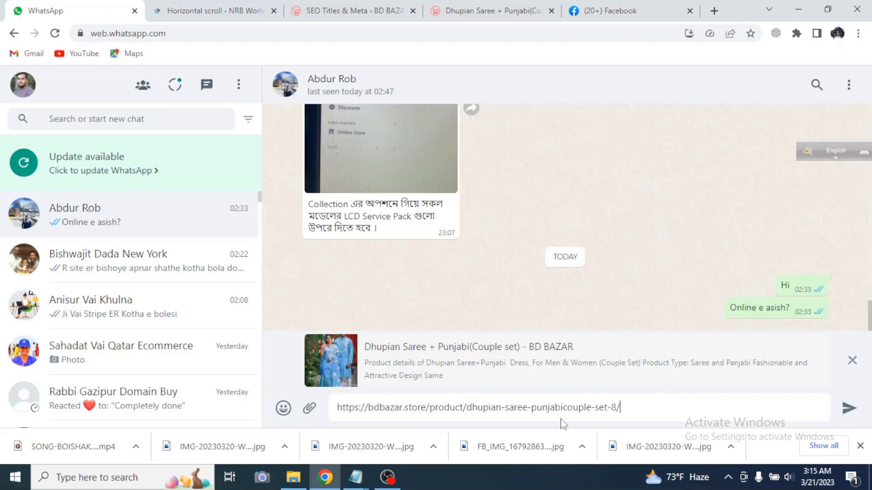
Dismiss the set 8 link preview in the WhatsApp draft and return to the Dhupian Saree + Punjabi(Couple set) product page
left_click(852, 361)
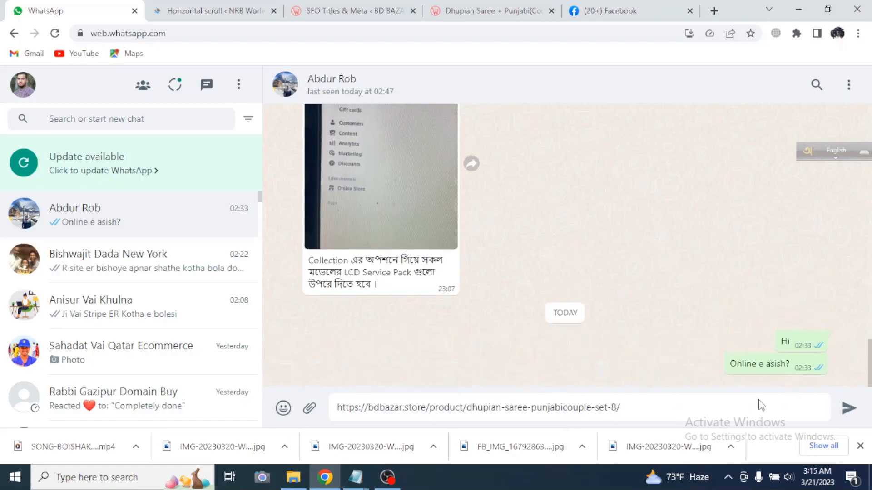
key("ctrl+a")
key("ctrl+4")
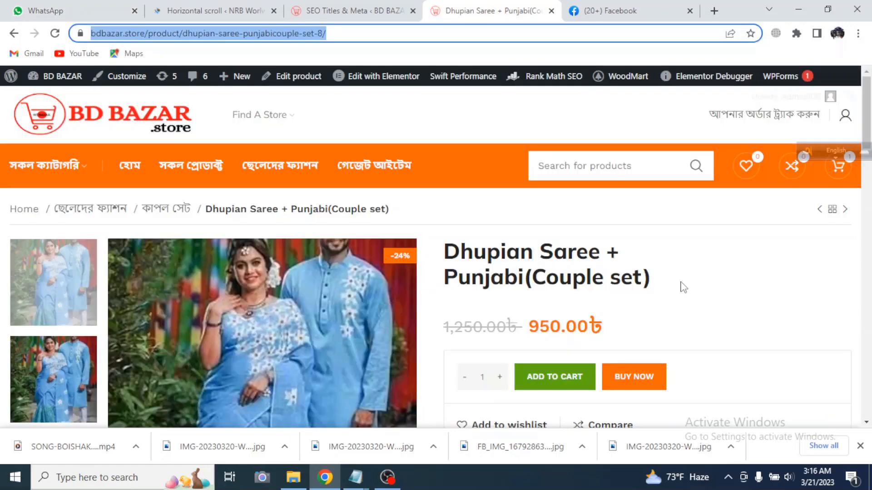